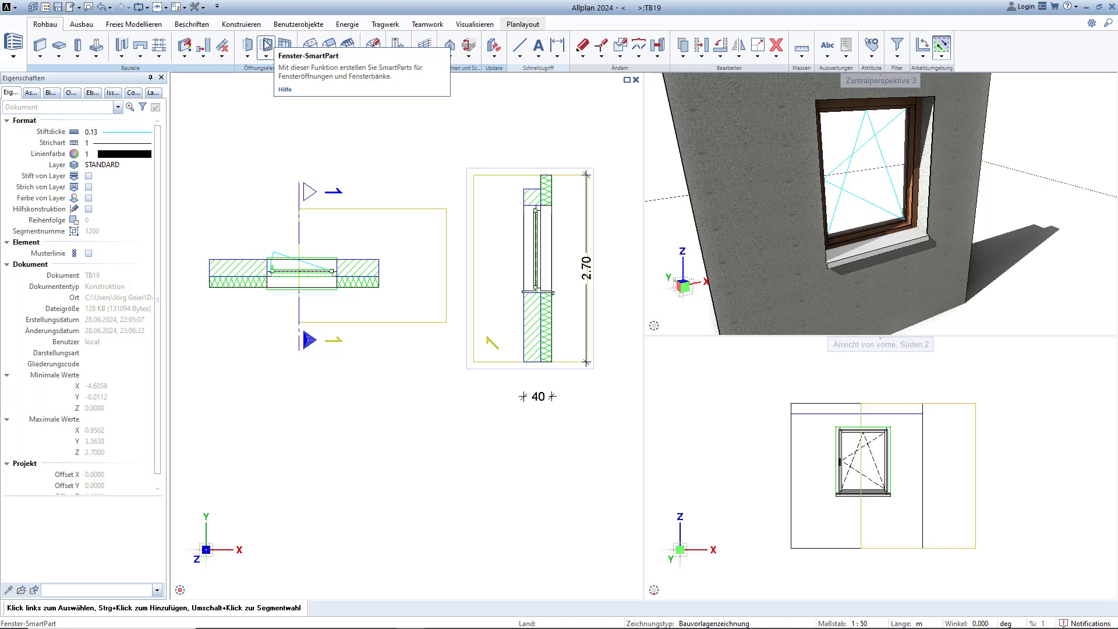
Start the Sonnenschutz-SmartPart tool from the Fenster-SmartPart dropdown in Öffnungselemente
{"action": "left_click", "coordinate": [266, 60]}
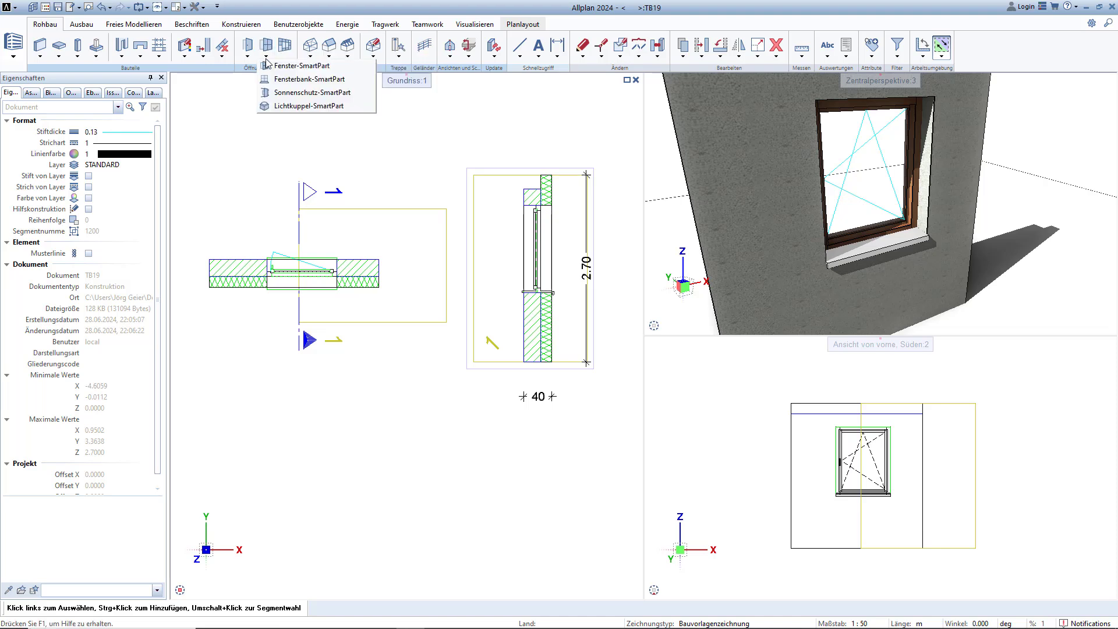
{"action": "left_click", "coordinate": [271, 93]}
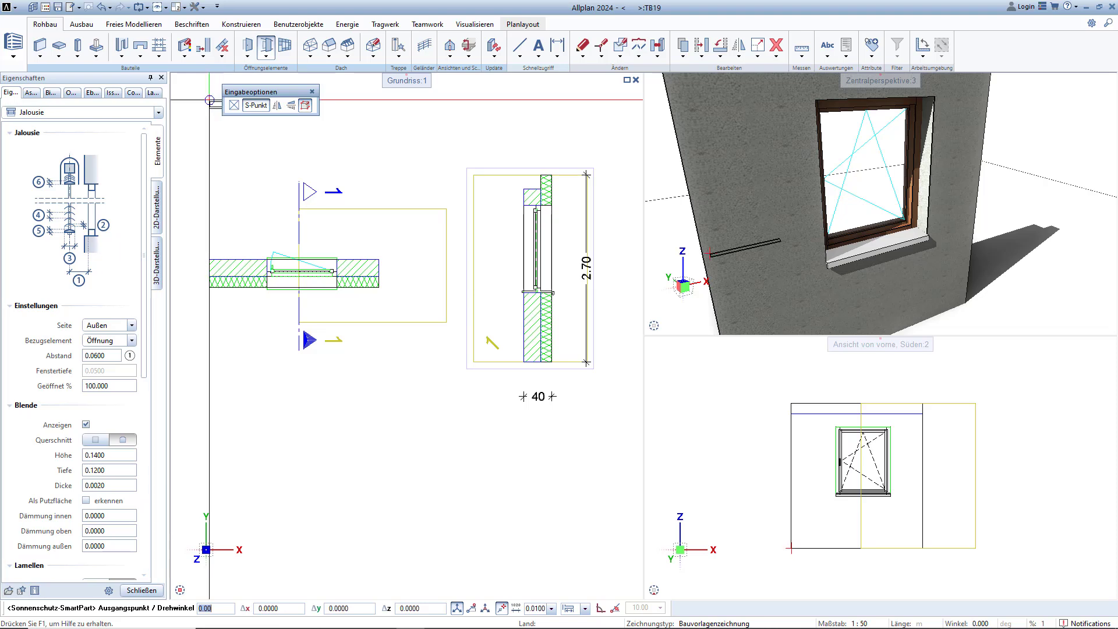
Place a Jalousie-type sun-protection blind on the window opening in the wall
{"action": "left_click", "coordinate": [130, 113]}
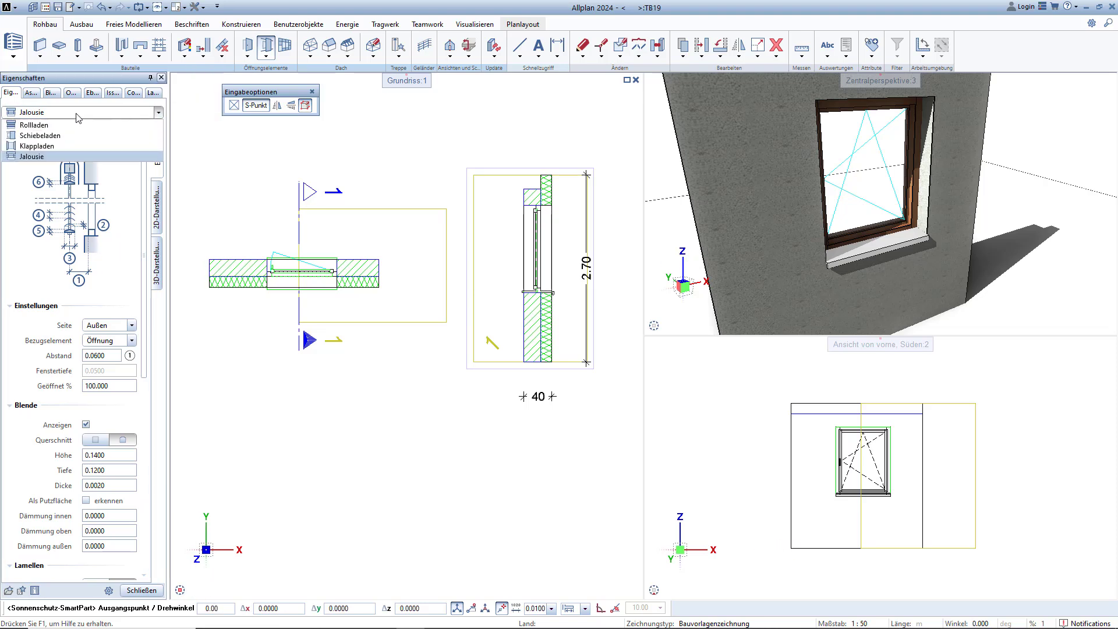
{"action": "left_click", "coordinate": [35, 156]}
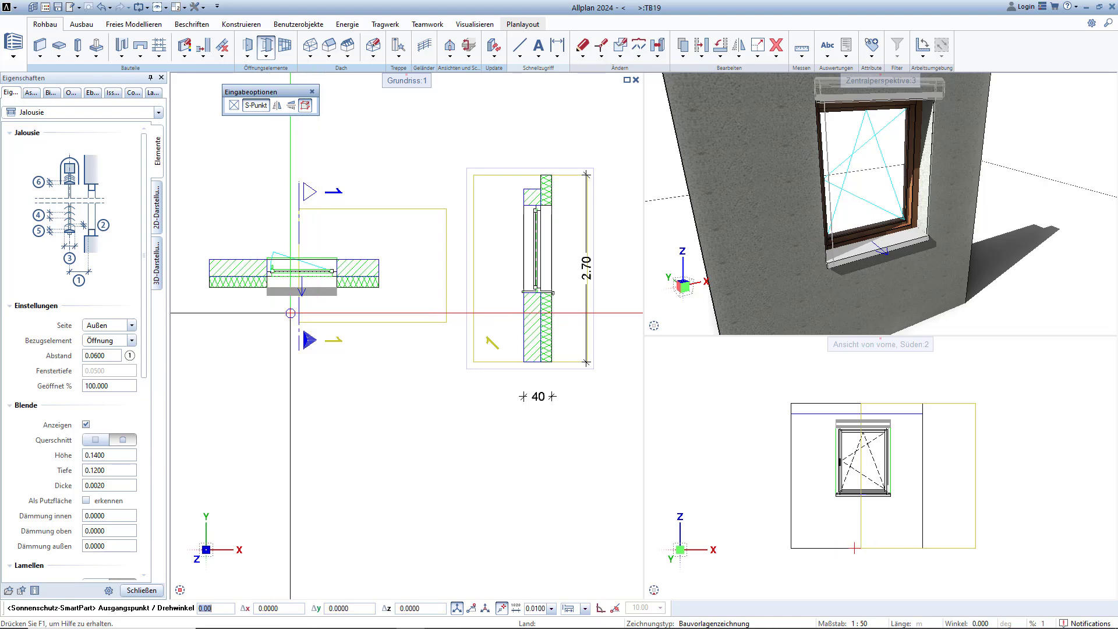
{"action": "left_click", "coordinate": [290, 313]}
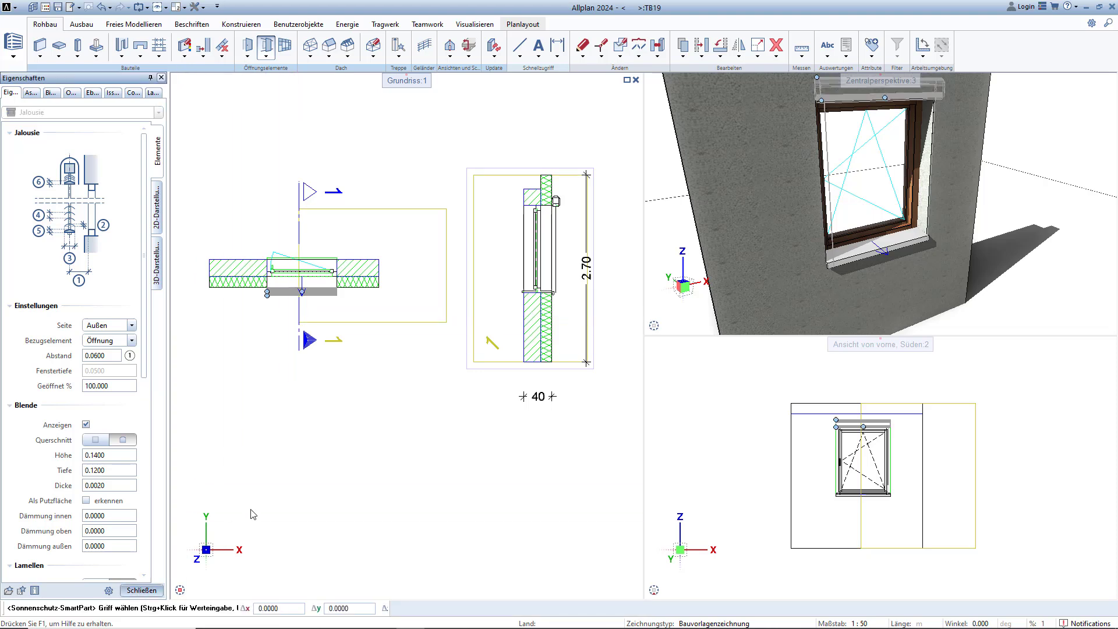
{"action": "key", "text": "ctrl+c"}
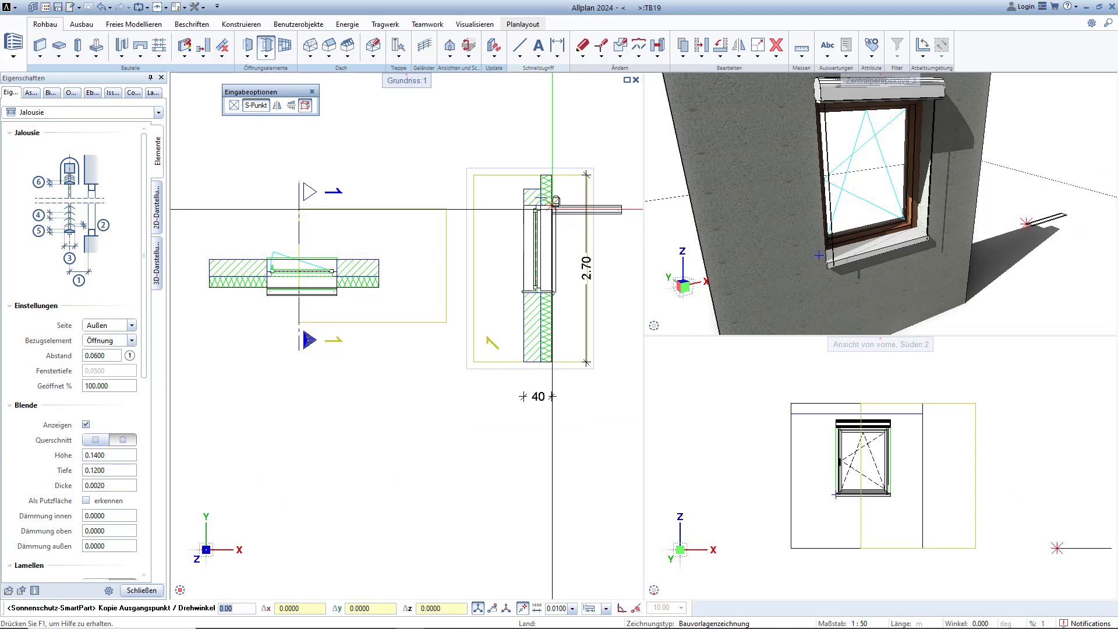
{"action": "scroll", "coordinate": [556, 203], "scroll_direction": "up", "scroll_amount": 5}
{"action": "key", "text": "Escape"}
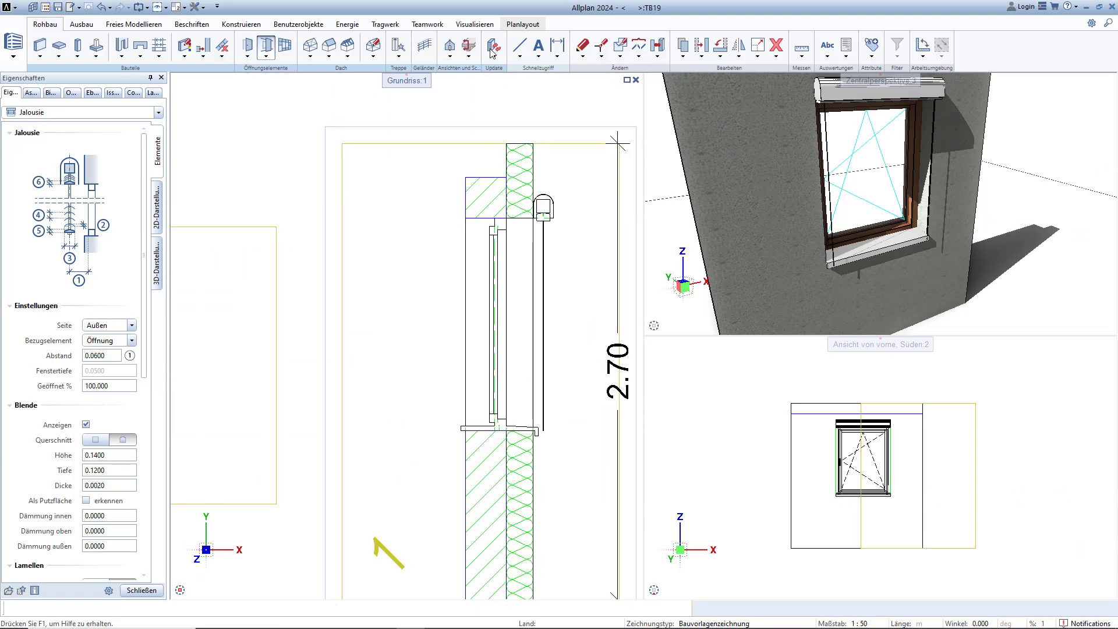
{"action": "scroll", "coordinate": [373, 204], "scroll_direction": "down", "scroll_amount": 3}
Set the blind's Bezugselement to Fenster and its box cross-section to Rechteck
{"action": "left_click", "coordinate": [222, 308]}
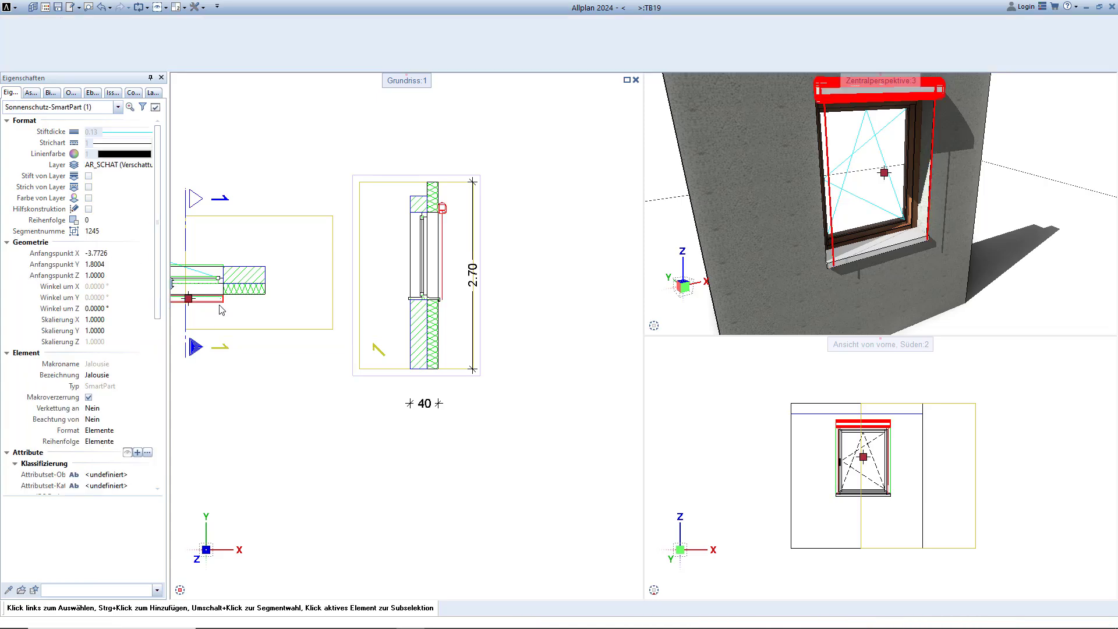
{"action": "double_click", "coordinate": [222, 310]}
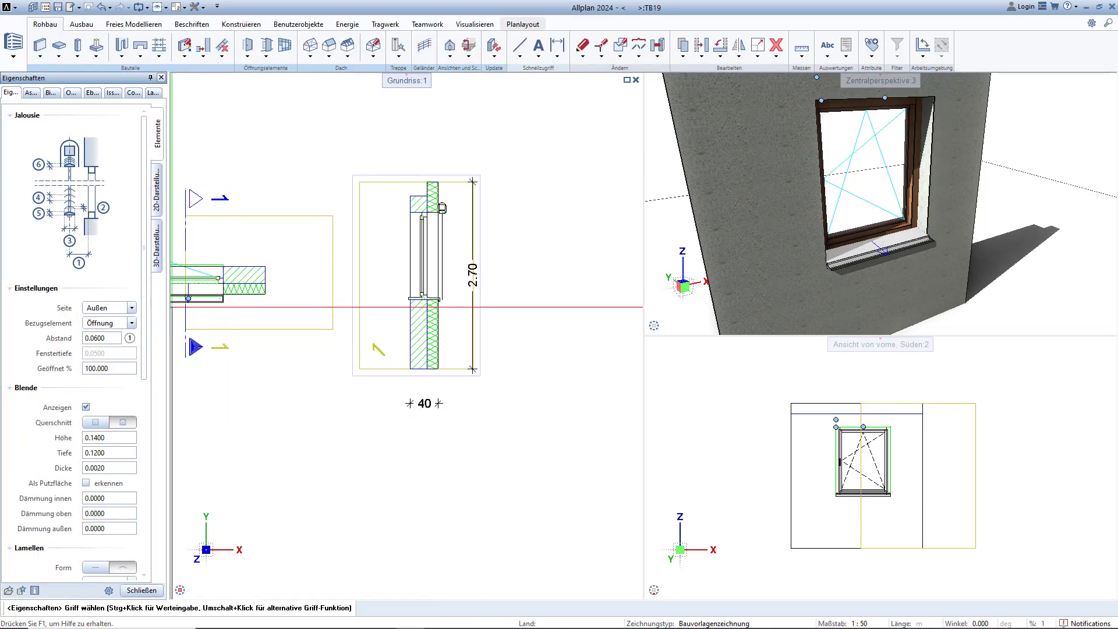
{"action": "left_click", "coordinate": [132, 323]}
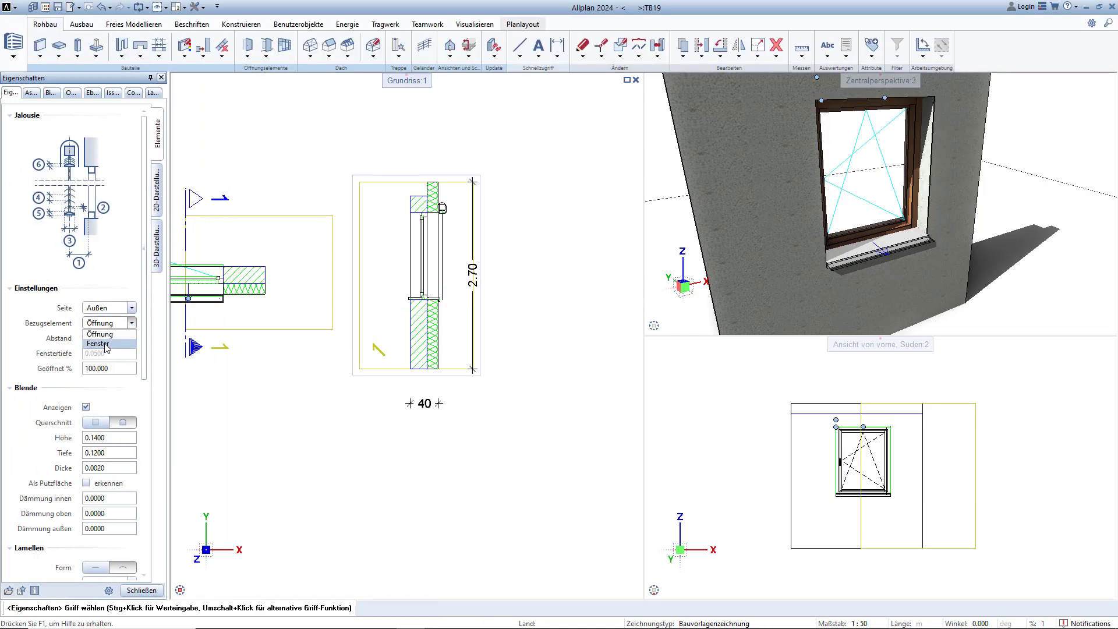
{"action": "left_click", "coordinate": [98, 344]}
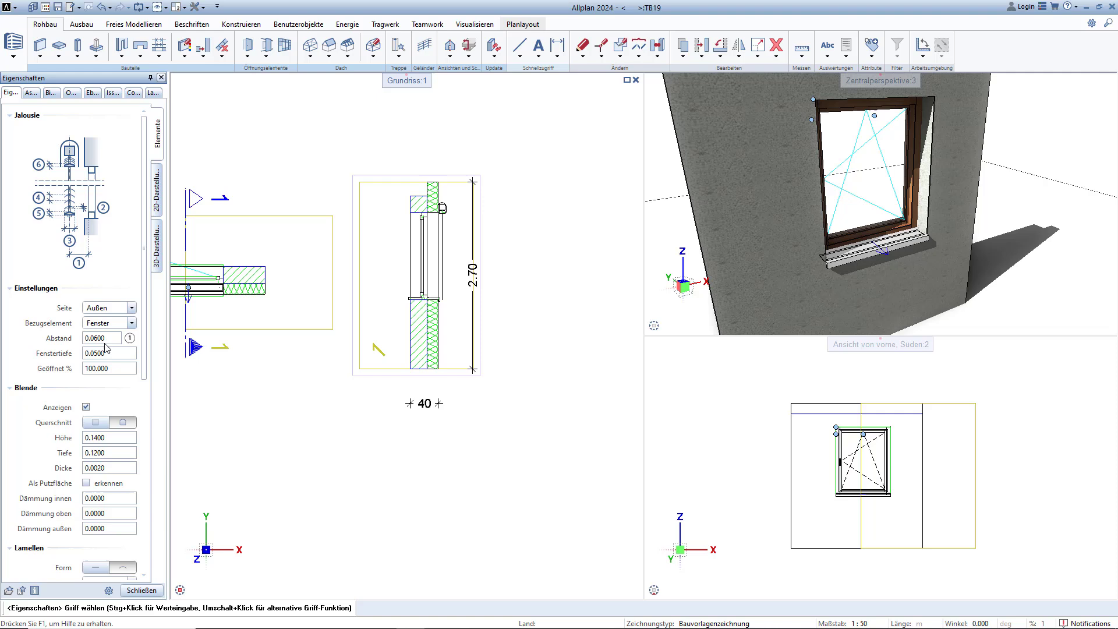
{"action": "left_click", "coordinate": [97, 426]}
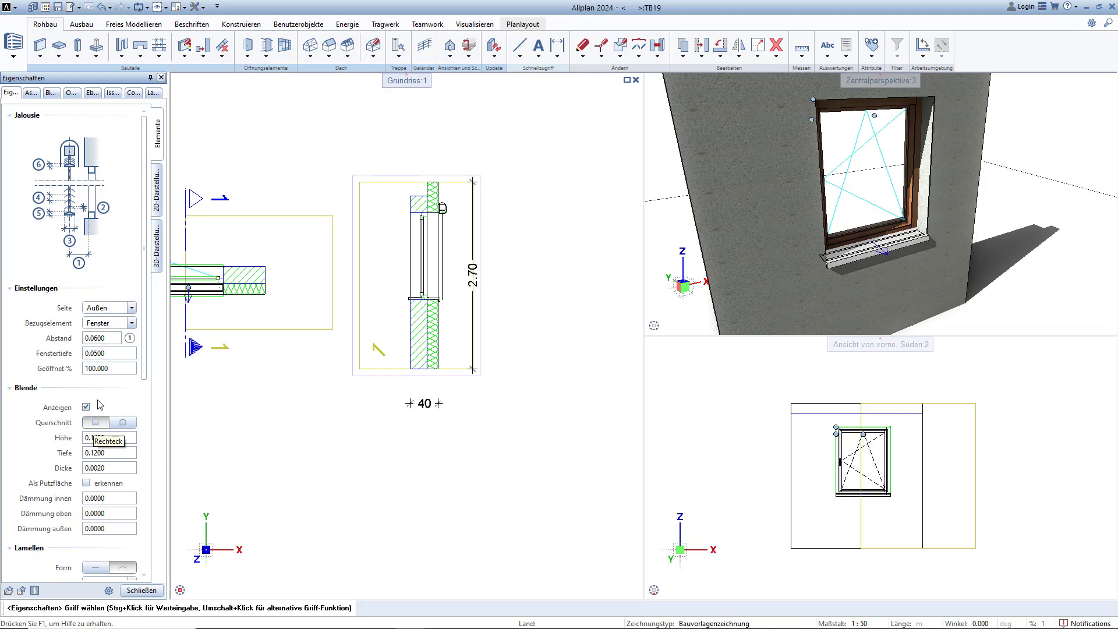
{"action": "left_click", "coordinate": [142, 591]}
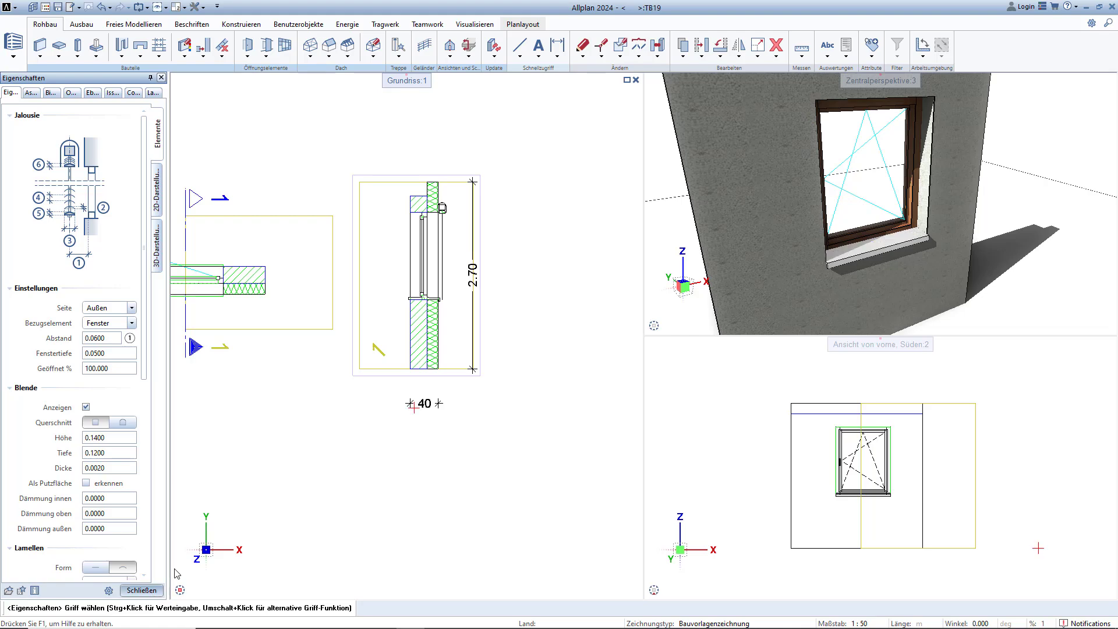
{"action": "scroll", "coordinate": [439, 213], "scroll_direction": "up", "scroll_amount": 2}
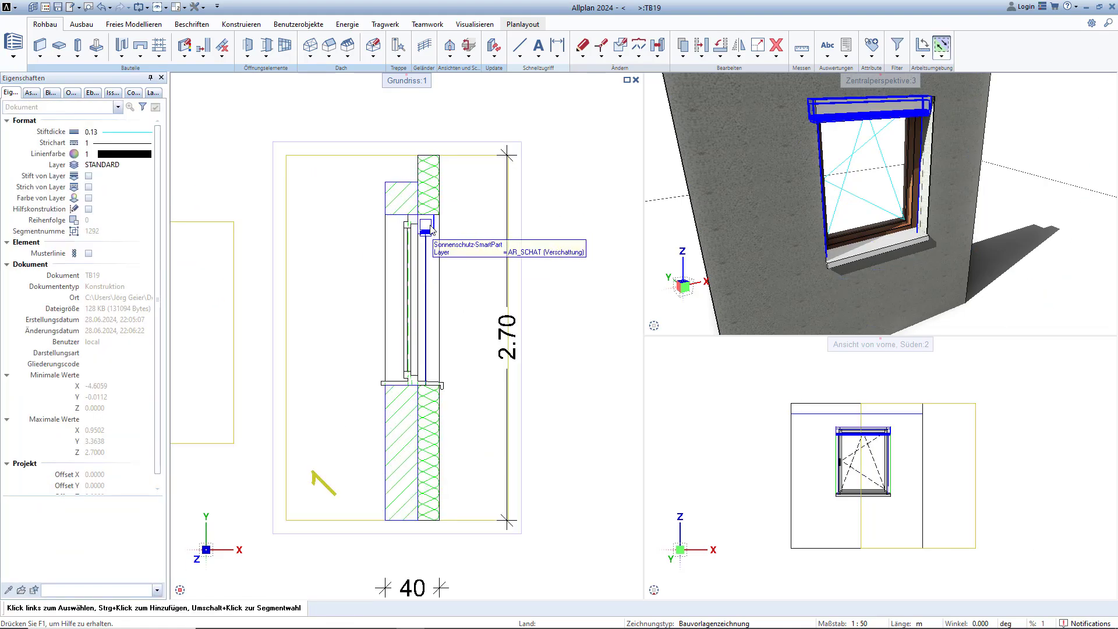
Change the Jalousie's Geöffnet setting to 70 %
{"action": "left_click", "coordinate": [433, 227]}
{"action": "double_click", "coordinate": [431, 227]}
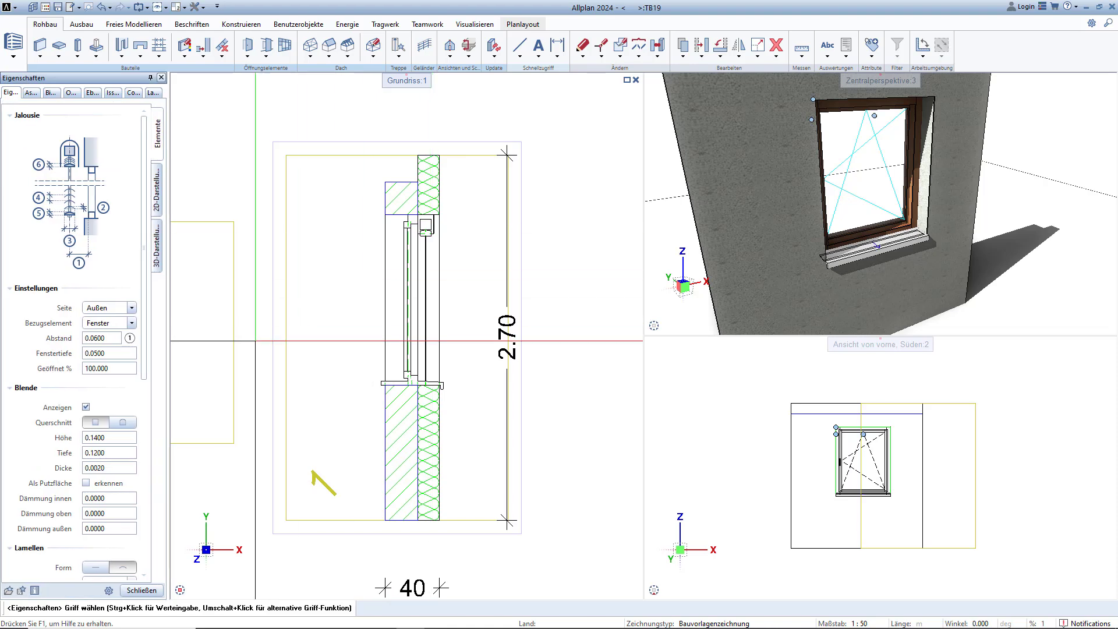
{"action": "left_click", "coordinate": [117, 369]}
{"action": "type", "text": "70.000"}
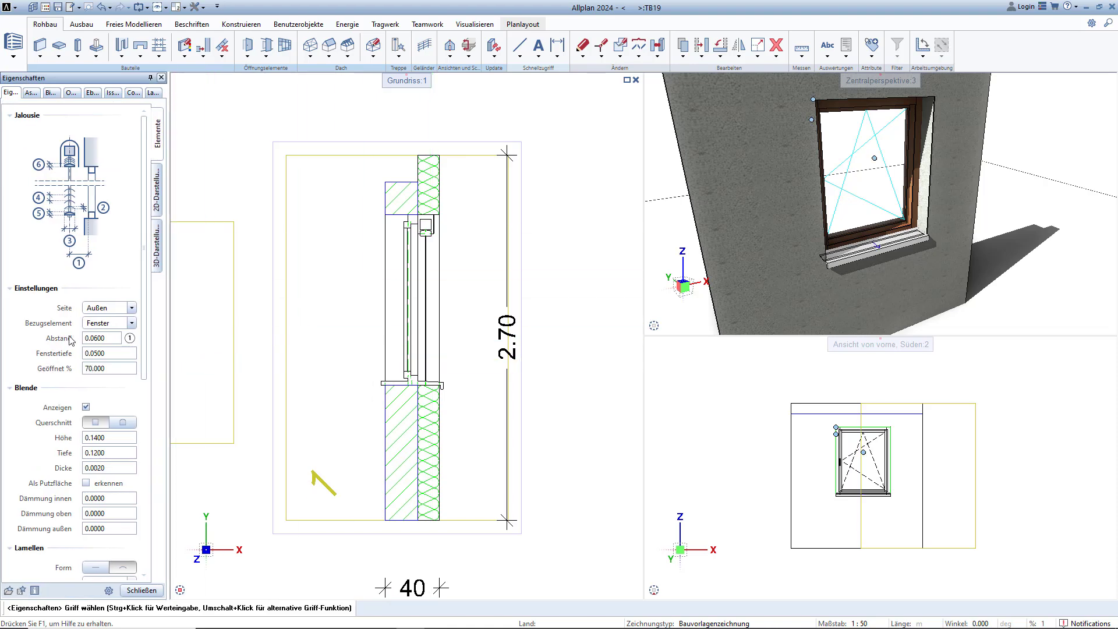
{"action": "scroll", "coordinate": [70, 341], "scroll_direction": "down", "scroll_amount": 5}
{"action": "scroll", "coordinate": [73, 339], "scroll_direction": "down", "scroll_amount": 3}
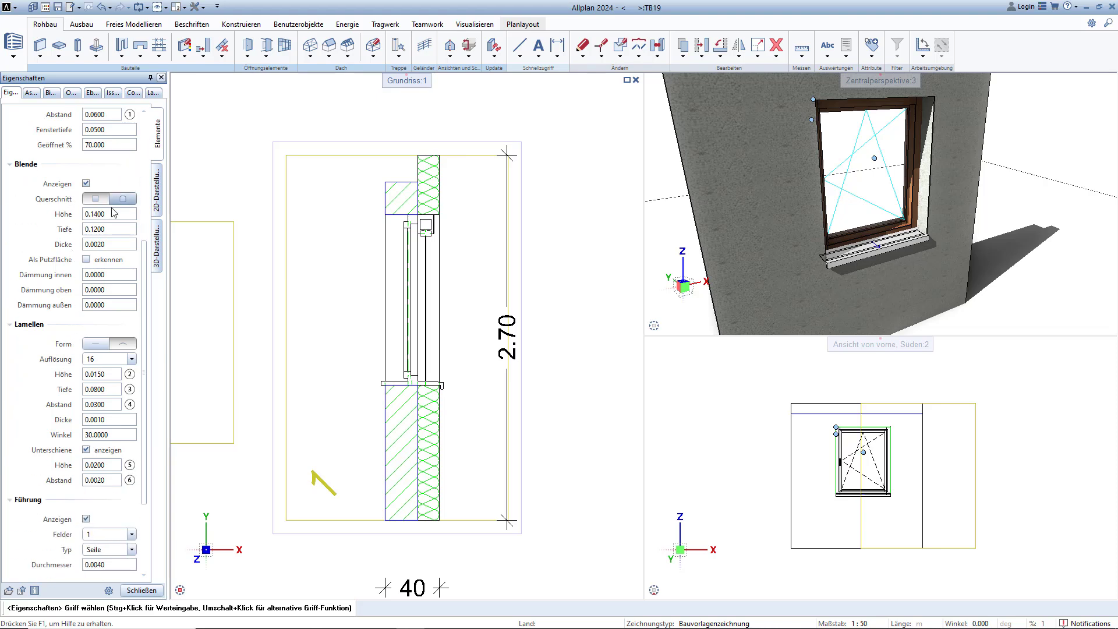
{"action": "left_click", "coordinate": [141, 590]}
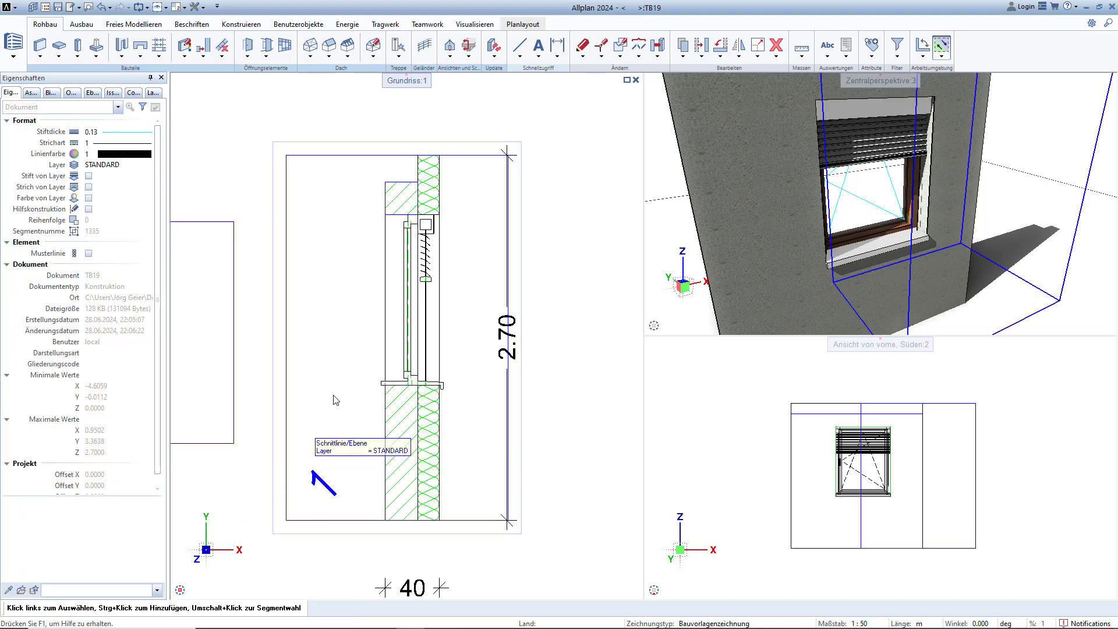
Set the blind's Abstand zur Öffnung top value to -0.0600
{"action": "double_click", "coordinate": [434, 238]}
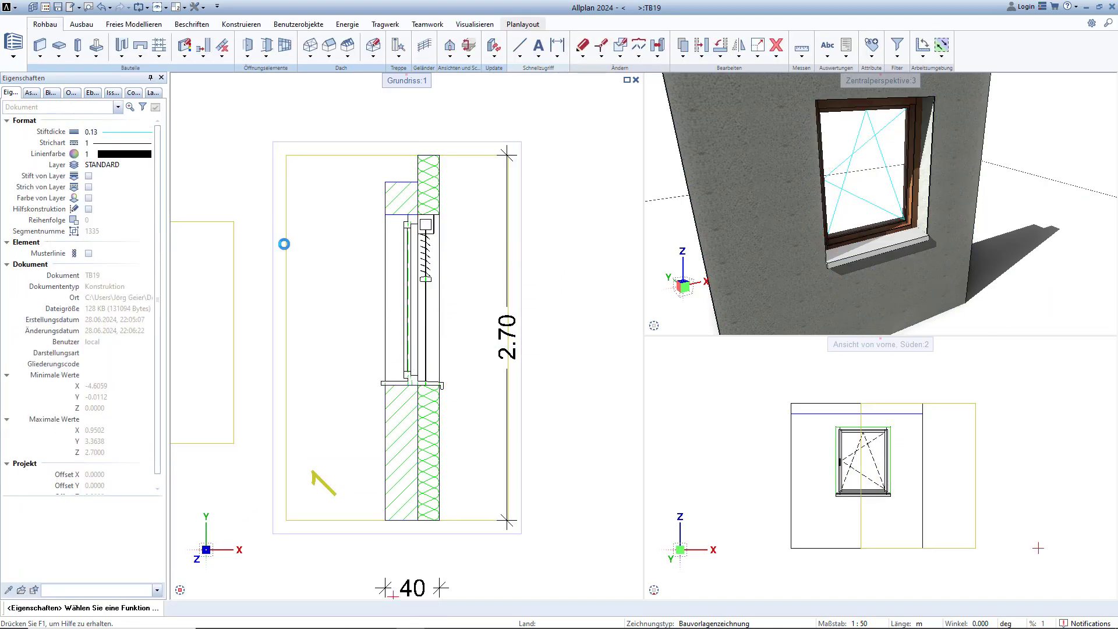
{"action": "left_click_drag", "start_coordinate": [146, 323], "coordinate": [156, 527]}
{"action": "type", "text": "-"}
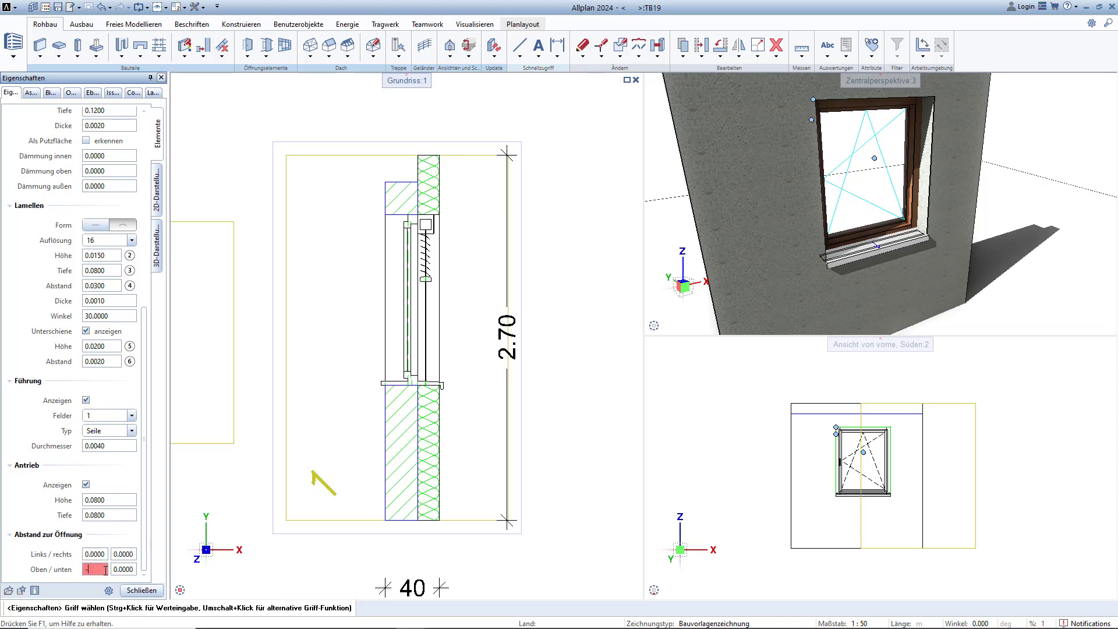
{"action": "type", "text": "0.0600"}
{"action": "left_click", "coordinate": [141, 590]}
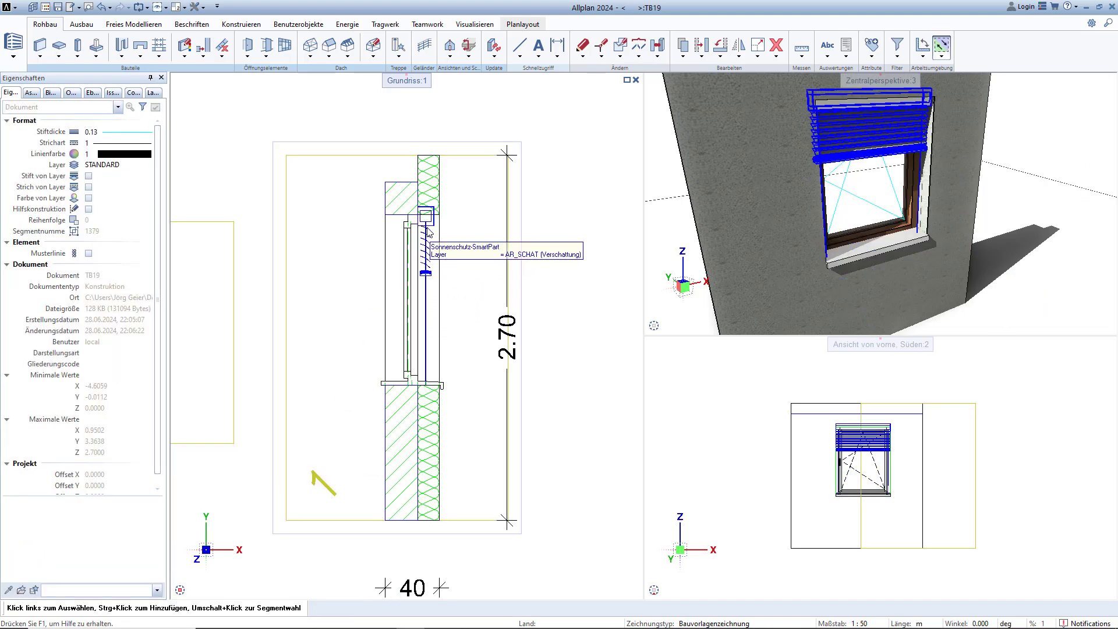
{"action": "scroll", "coordinate": [457, 217], "scroll_direction": "up", "scroll_amount": 1}
{"action": "scroll", "coordinate": [459, 218], "scroll_direction": "up", "scroll_amount": 1}
Enter 0,04 as Dämmung außen under Blende in the blind's parameters
{"action": "scroll", "coordinate": [458, 218], "scroll_direction": "up", "scroll_amount": 1}
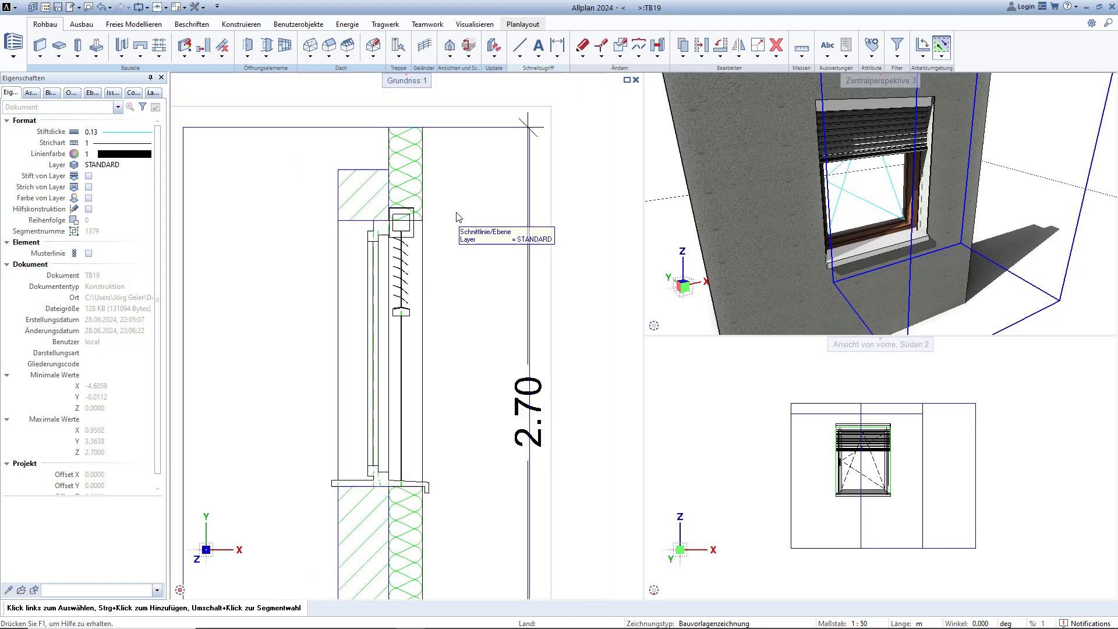
{"action": "scroll", "coordinate": [459, 217], "scroll_direction": "down", "scroll_amount": 1}
{"action": "left_click", "coordinate": [416, 237]}
{"action": "key", "text": "Delete"}
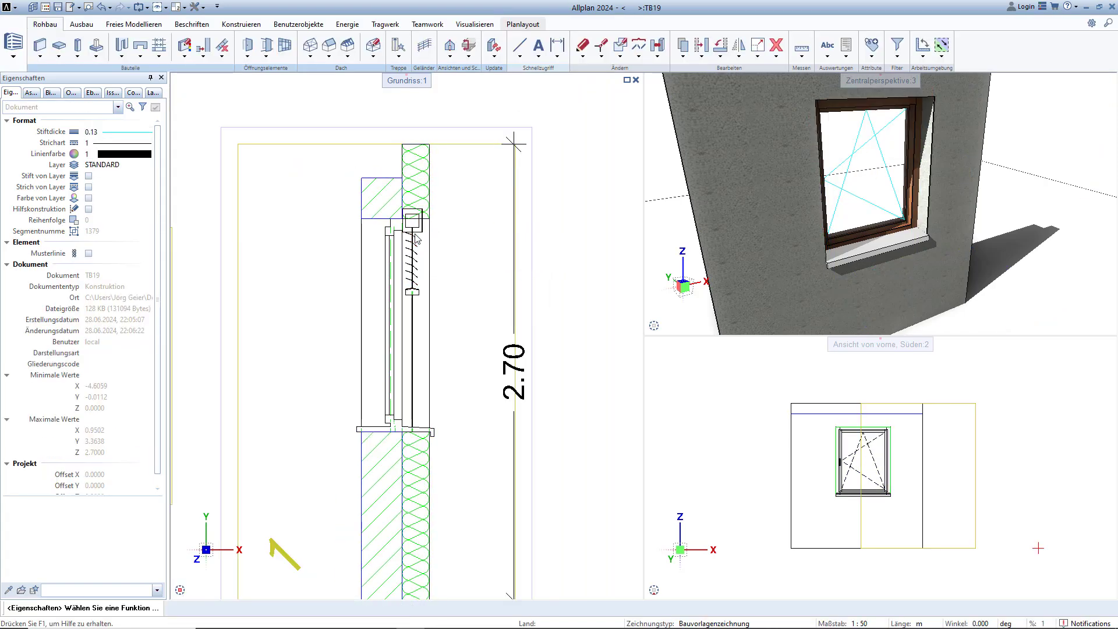
{"action": "double_click", "coordinate": [416, 238]}
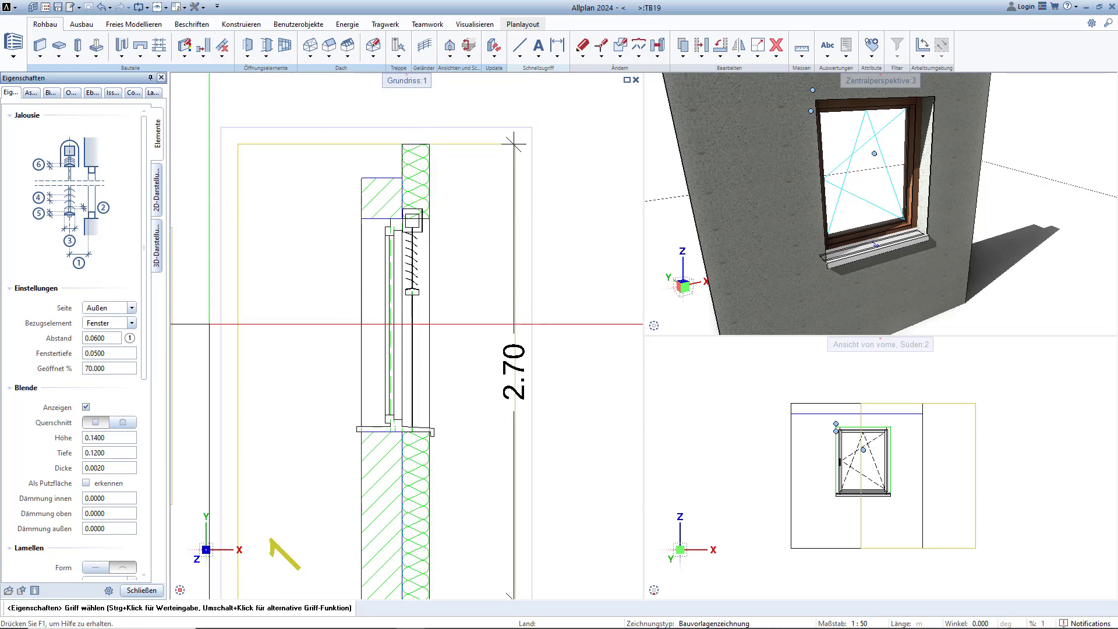
{"action": "left_click_drag", "start_coordinate": [144, 330], "coordinate": [137, 424]}
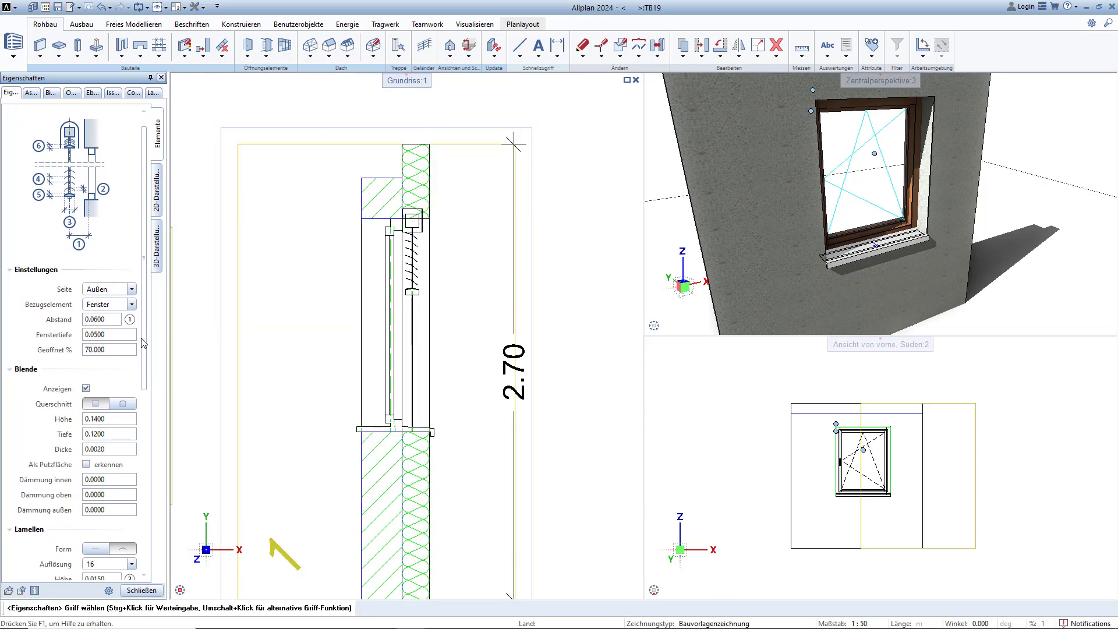
{"action": "scroll", "coordinate": [137, 422], "scroll_direction": "down", "scroll_amount": 4}
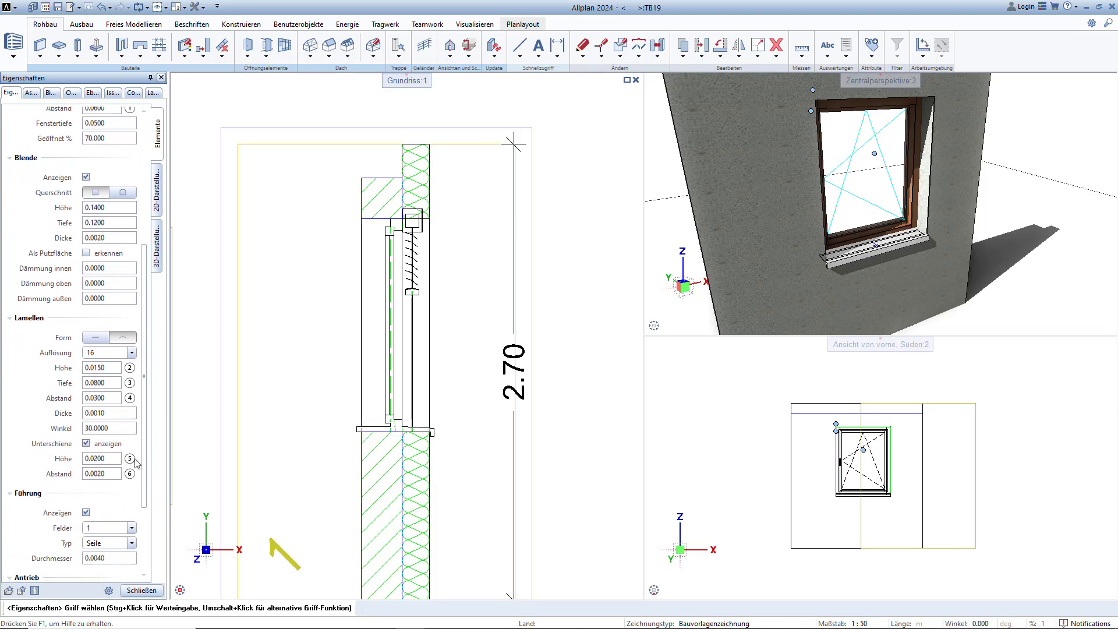
{"action": "scroll", "coordinate": [138, 422], "scroll_direction": "down", "scroll_amount": 1}
{"action": "scroll", "coordinate": [138, 411], "scroll_direction": "up", "scroll_amount": 5}
{"action": "scroll", "coordinate": [138, 408], "scroll_direction": "up", "scroll_amount": 1}
{"action": "type", "text": "0,04"}
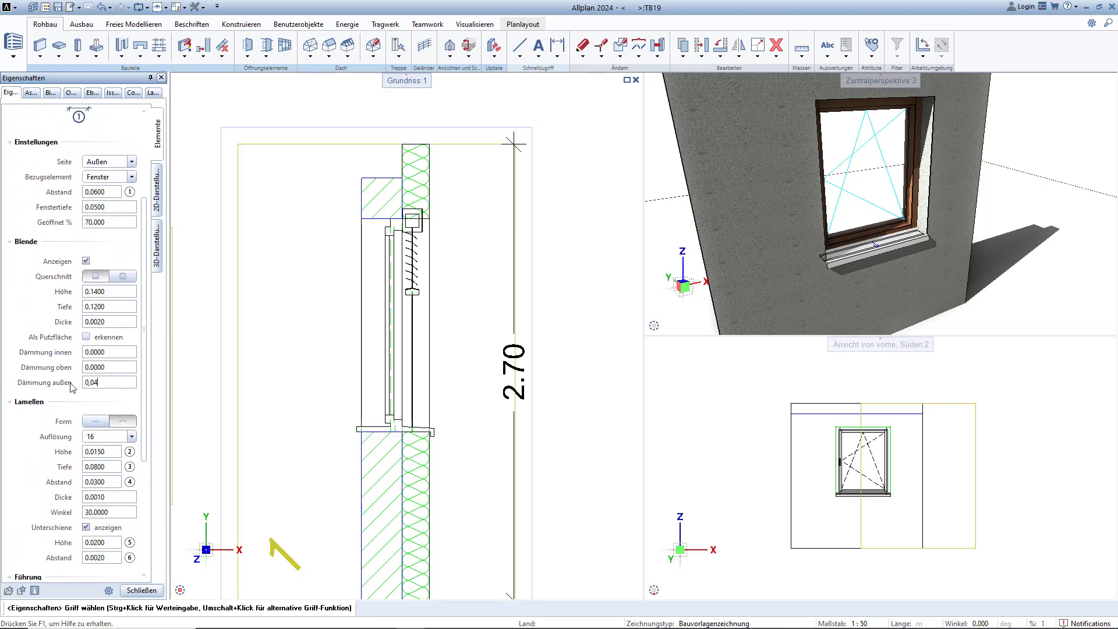
{"action": "key", "text": "Return"}
{"action": "left_click", "coordinate": [143, 591]}
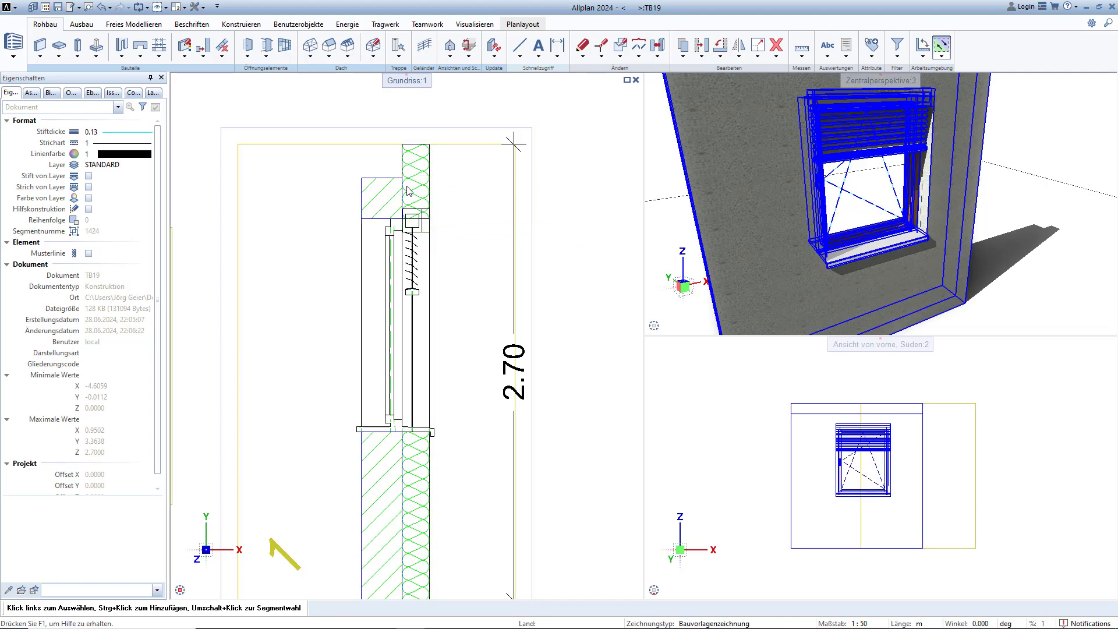
{"action": "scroll", "coordinate": [408, 210], "scroll_direction": "up", "scroll_amount": 2}
{"action": "scroll", "coordinate": [408, 210], "scroll_direction": "up", "scroll_amount": 1}
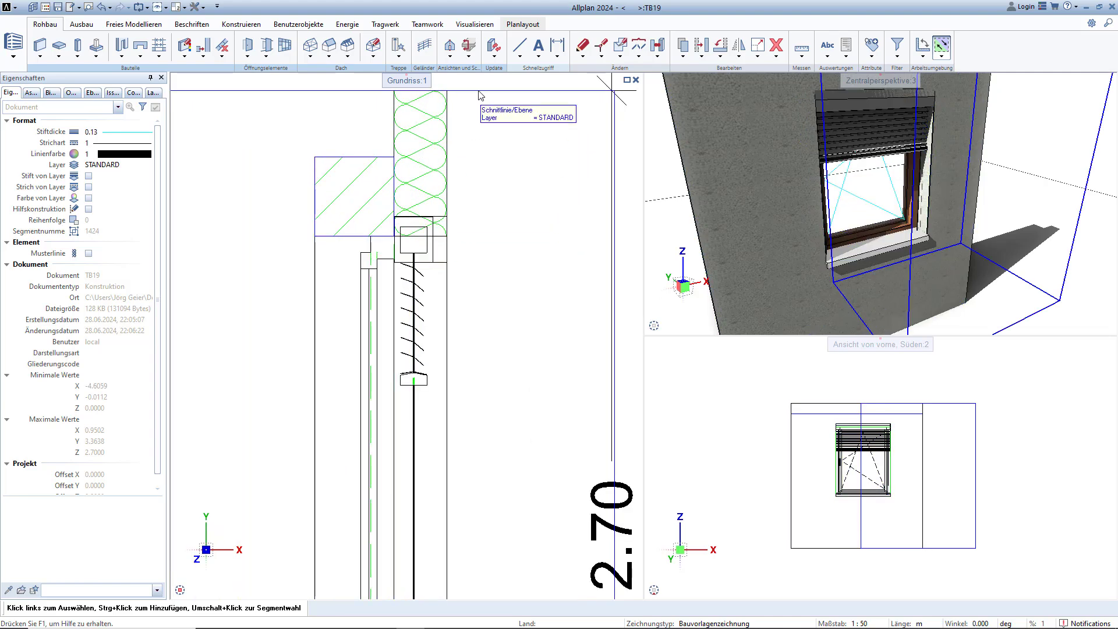
{"action": "scroll", "coordinate": [457, 175], "scroll_direction": "up", "scroll_amount": 1}
{"action": "scroll", "coordinate": [456, 175], "scroll_direction": "up", "scroll_amount": 1}
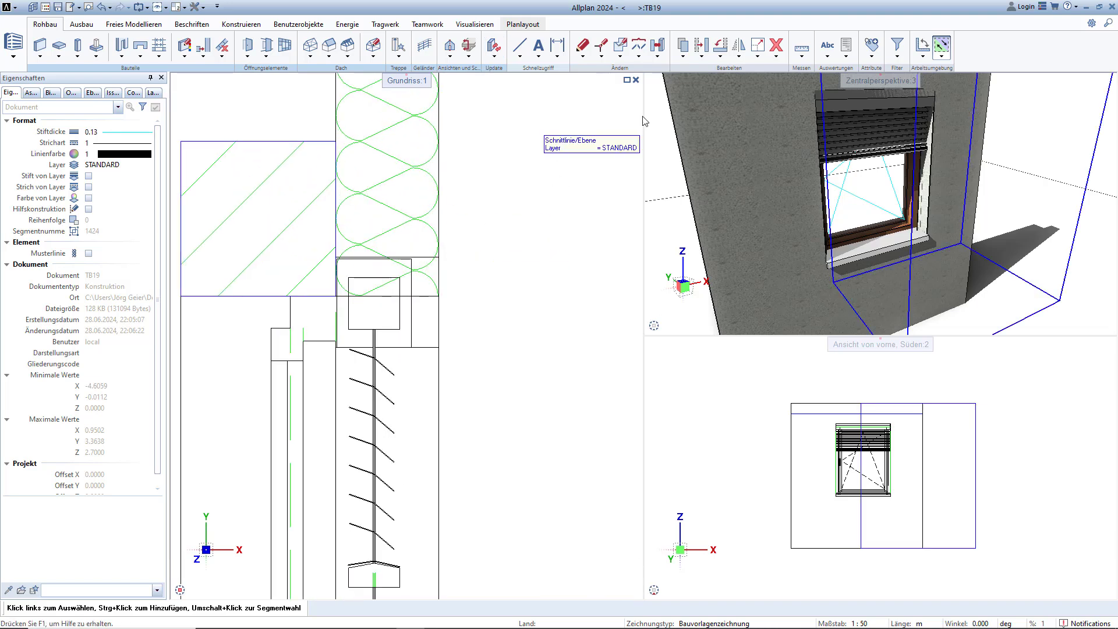
{"action": "left_click", "coordinate": [803, 56]}
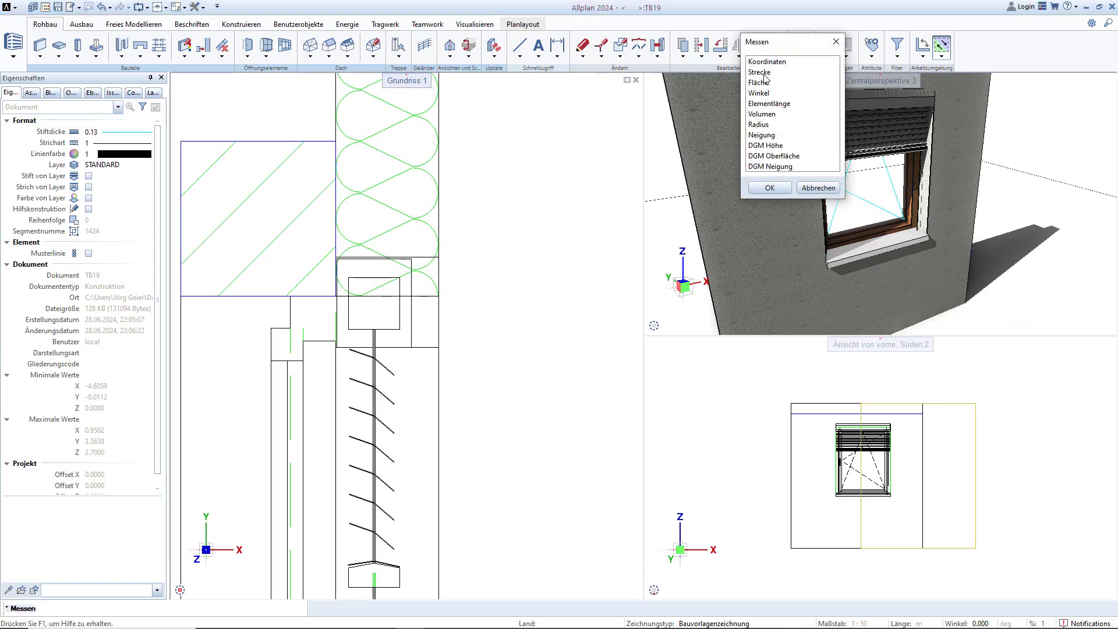
{"action": "left_click", "coordinate": [763, 72]}
{"action": "left_click", "coordinate": [438, 297]}
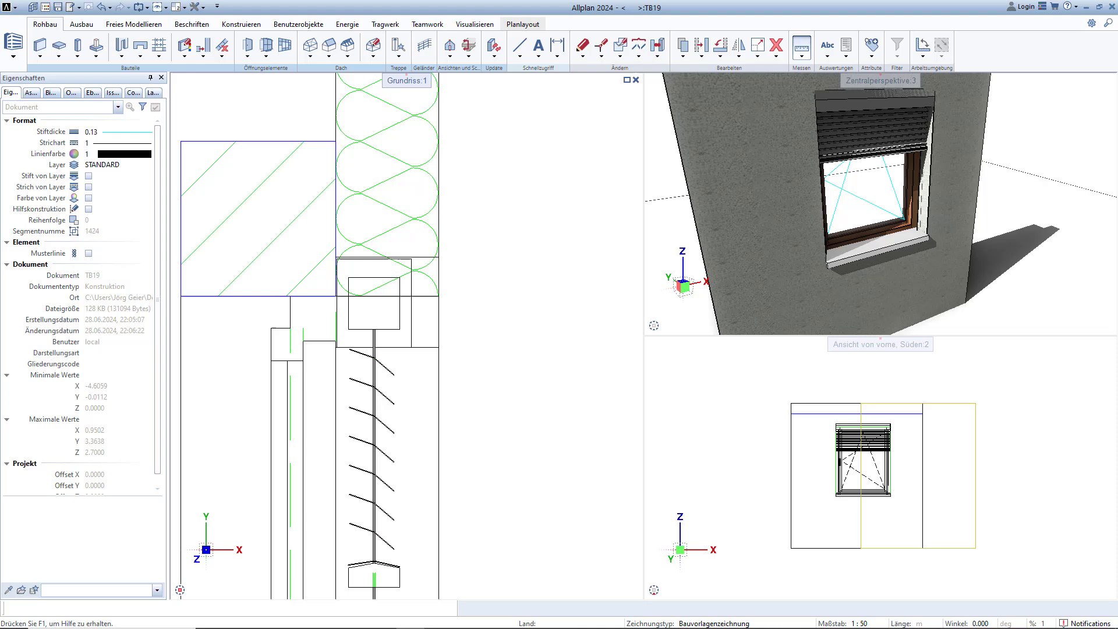
{"action": "left_click", "coordinate": [439, 258]}
{"action": "left_click", "coordinate": [99, 124]}
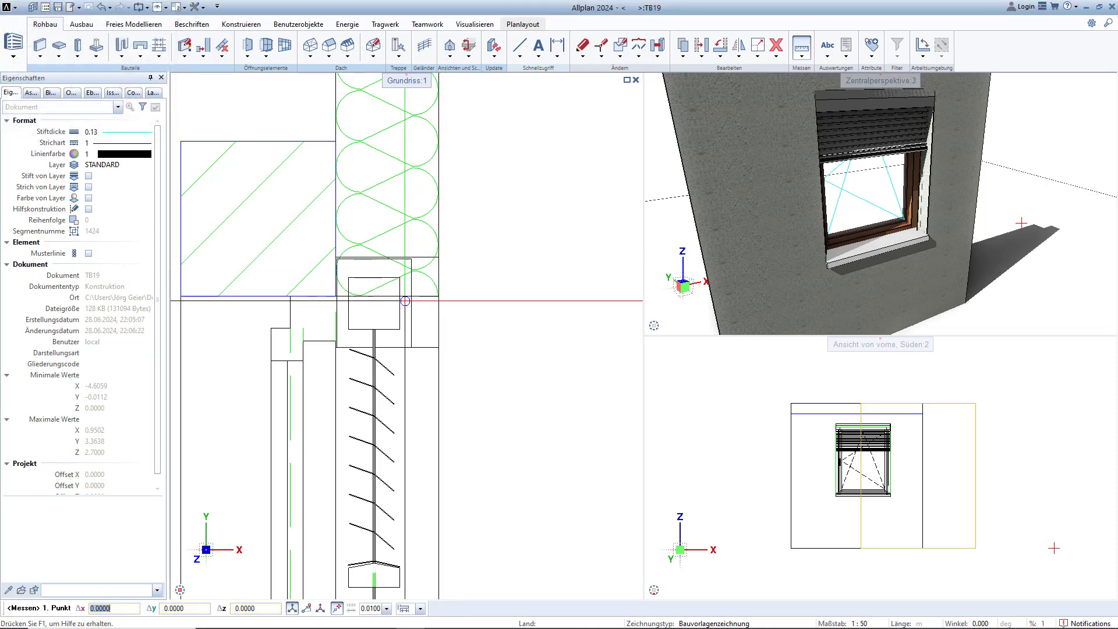
{"action": "left_click", "coordinate": [439, 296]}
{"action": "left_click", "coordinate": [438, 254]}
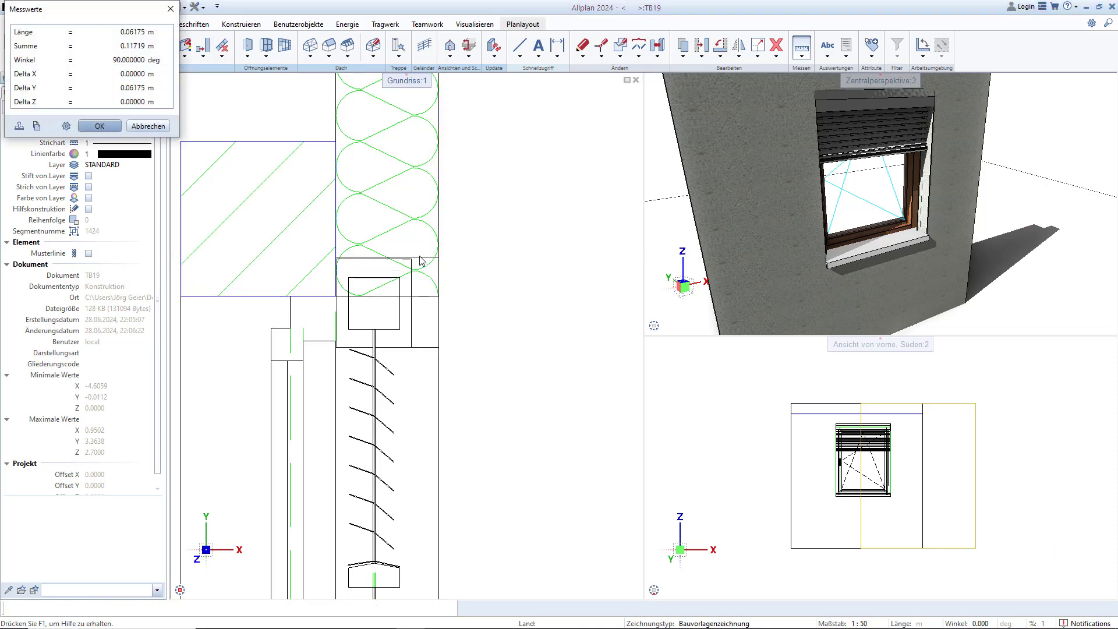
{"action": "left_click", "coordinate": [146, 125]}
{"action": "scroll", "coordinate": [487, 156], "scroll_direction": "down", "scroll_amount": 2}
{"action": "scroll", "coordinate": [499, 161], "scroll_direction": "down", "scroll_amount": 3}
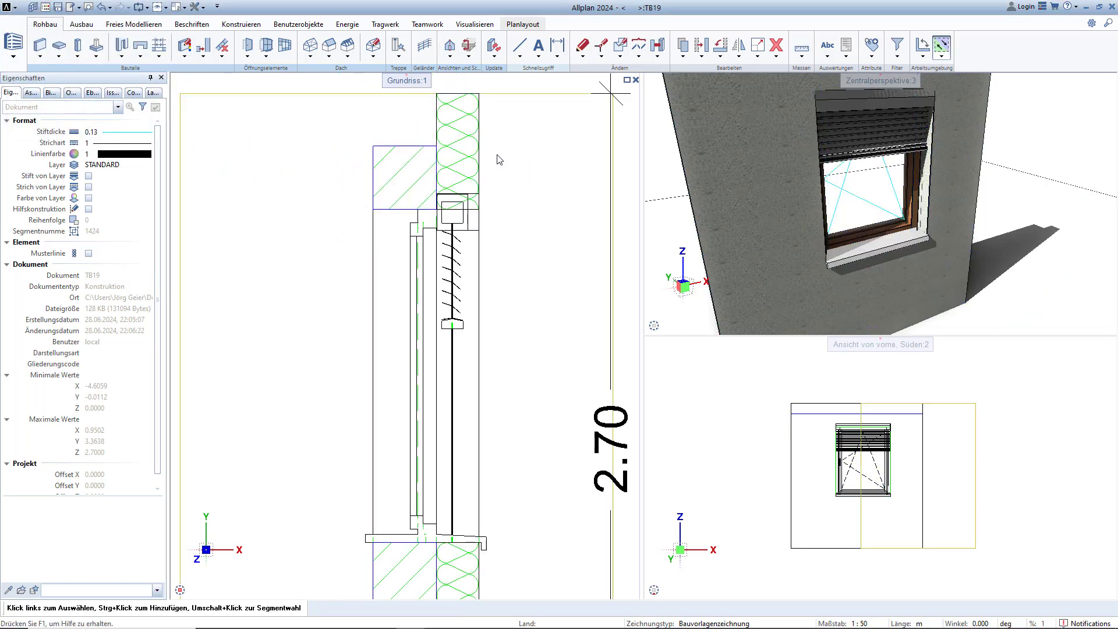
{"action": "scroll", "coordinate": [408, 186], "scroll_direction": "down", "scroll_amount": 2}
{"action": "scroll", "coordinate": [274, 249], "scroll_direction": "up", "scroll_amount": 1}
{"action": "scroll", "coordinate": [299, 241], "scroll_direction": "up", "scroll_amount": 2}
{"action": "scroll", "coordinate": [312, 255], "scroll_direction": "up", "scroll_amount": 2}
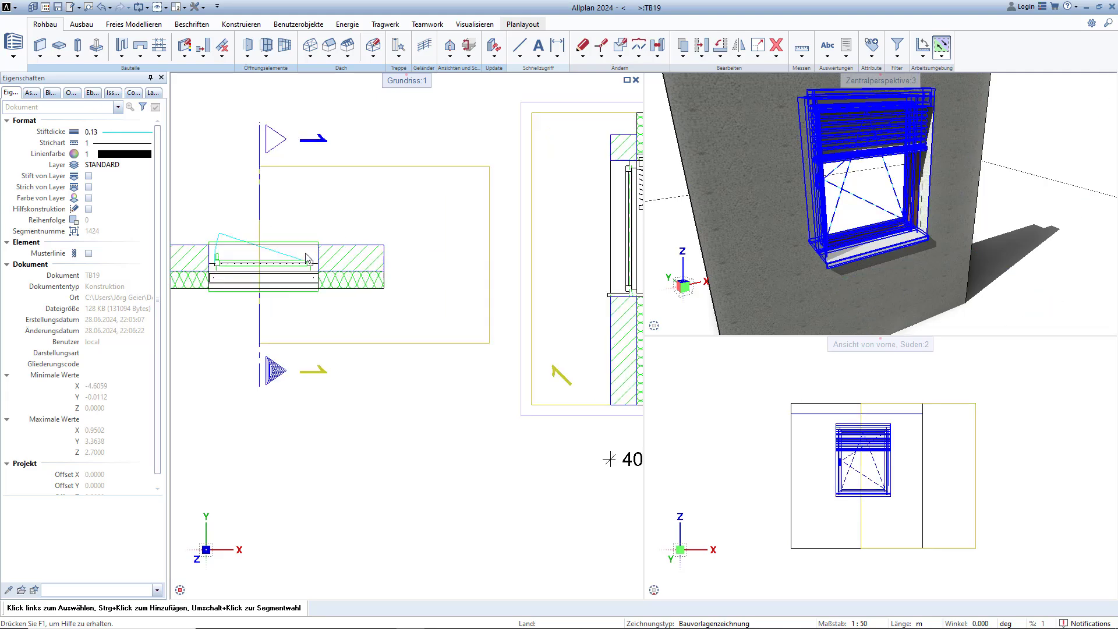
{"action": "scroll", "coordinate": [311, 258], "scroll_direction": "up", "scroll_amount": 1}
{"action": "scroll", "coordinate": [314, 259], "scroll_direction": "down", "scroll_amount": 3}
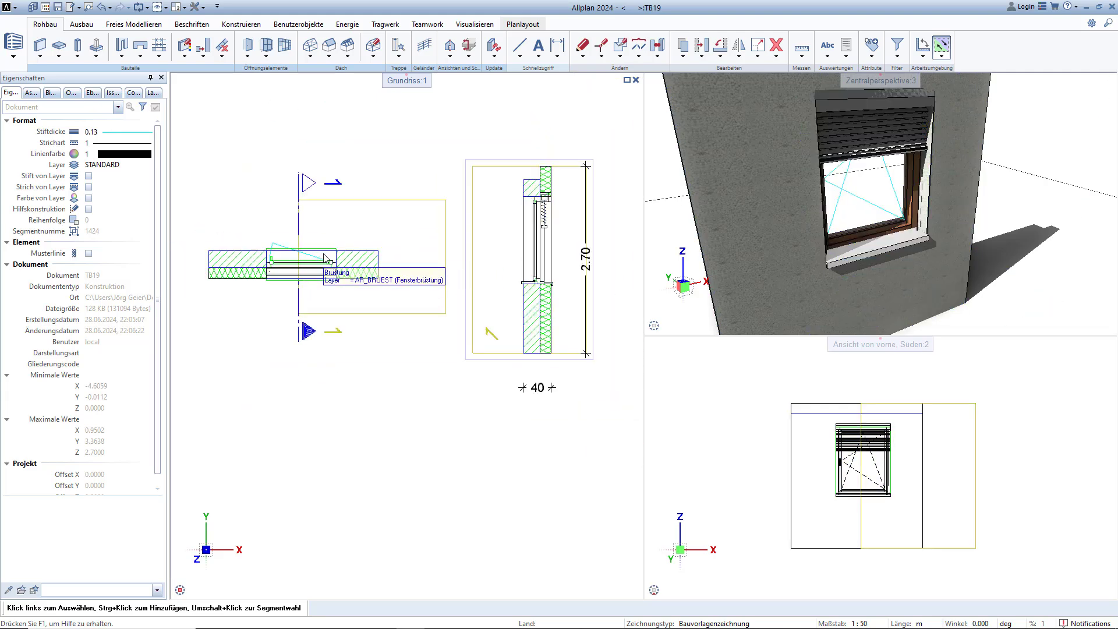
Give the window opening the per-layer offset rebate type in its Anschlag settings
{"action": "double_click", "coordinate": [329, 258]}
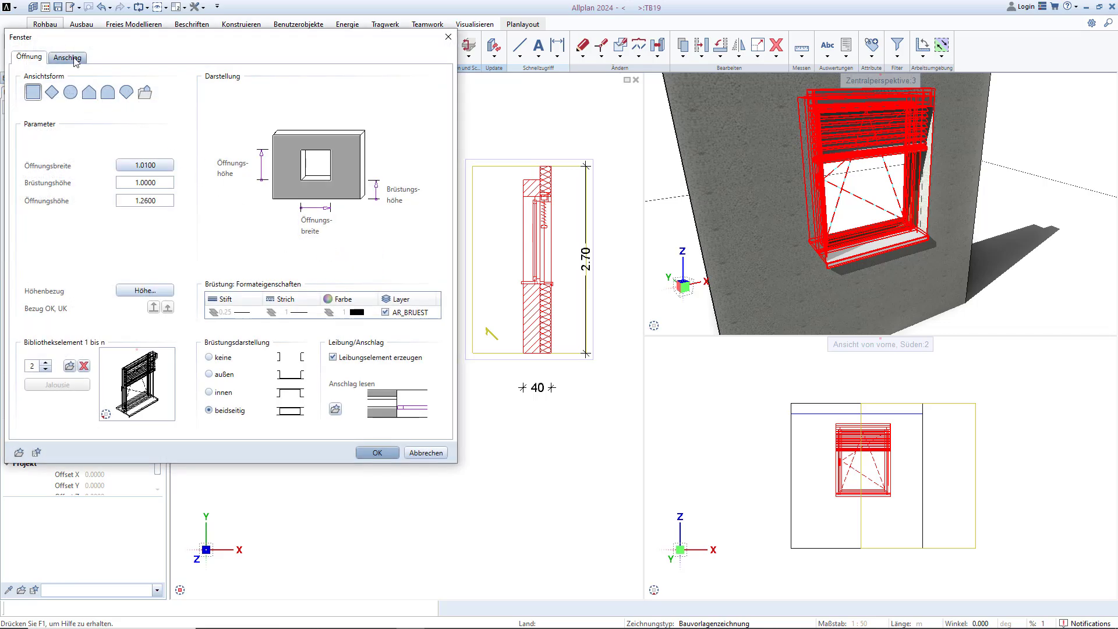
{"action": "left_click", "coordinate": [74, 58]}
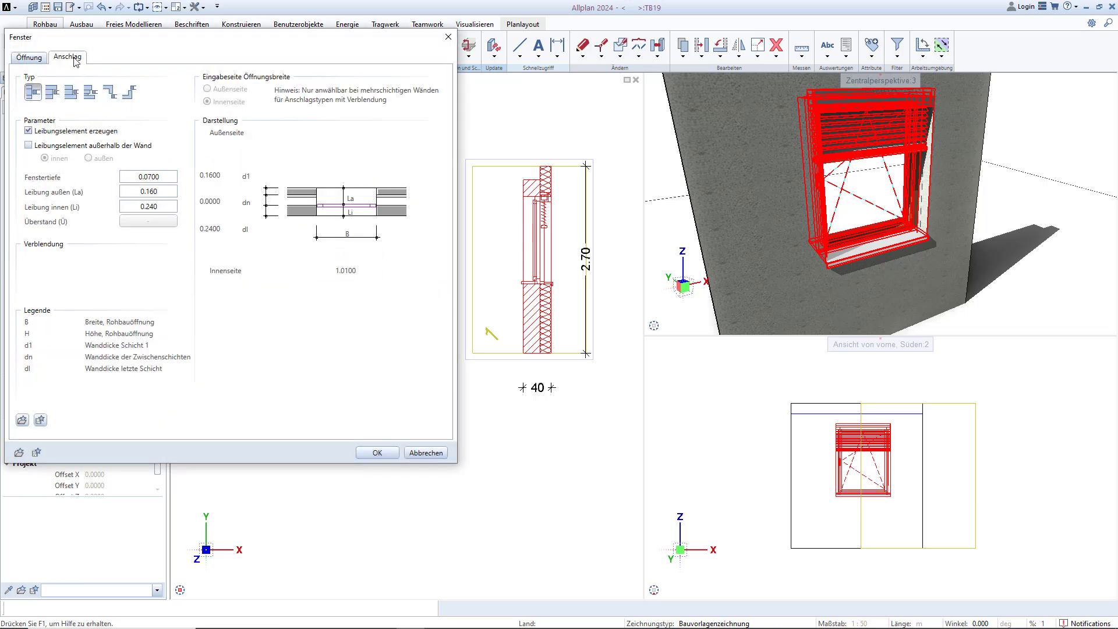
{"action": "left_click", "coordinate": [51, 93]}
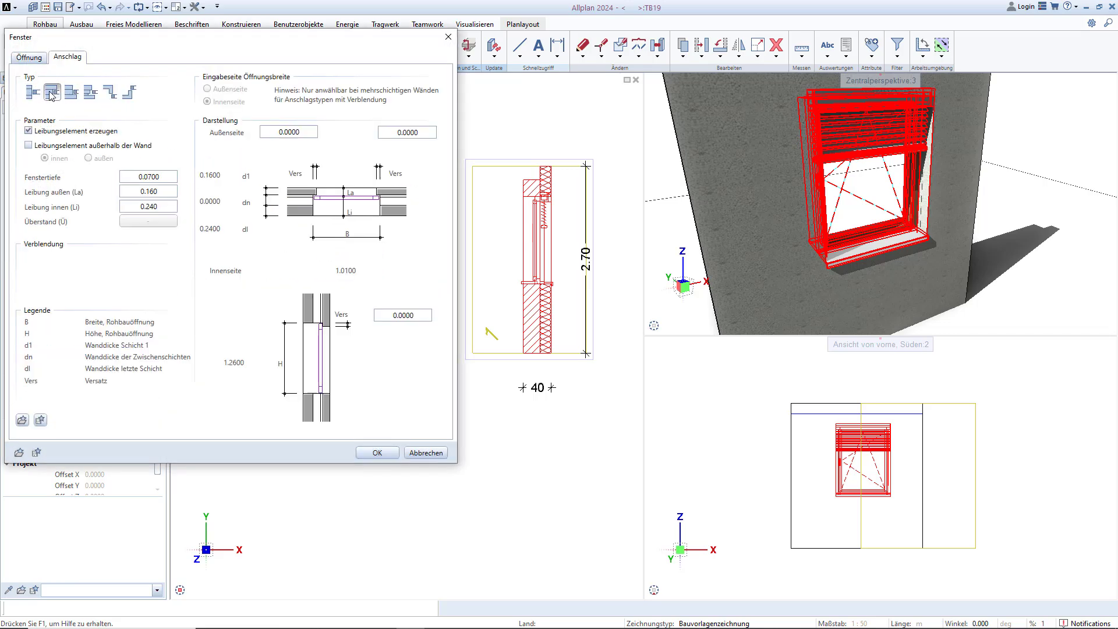
{"action": "left_click", "coordinate": [91, 96]}
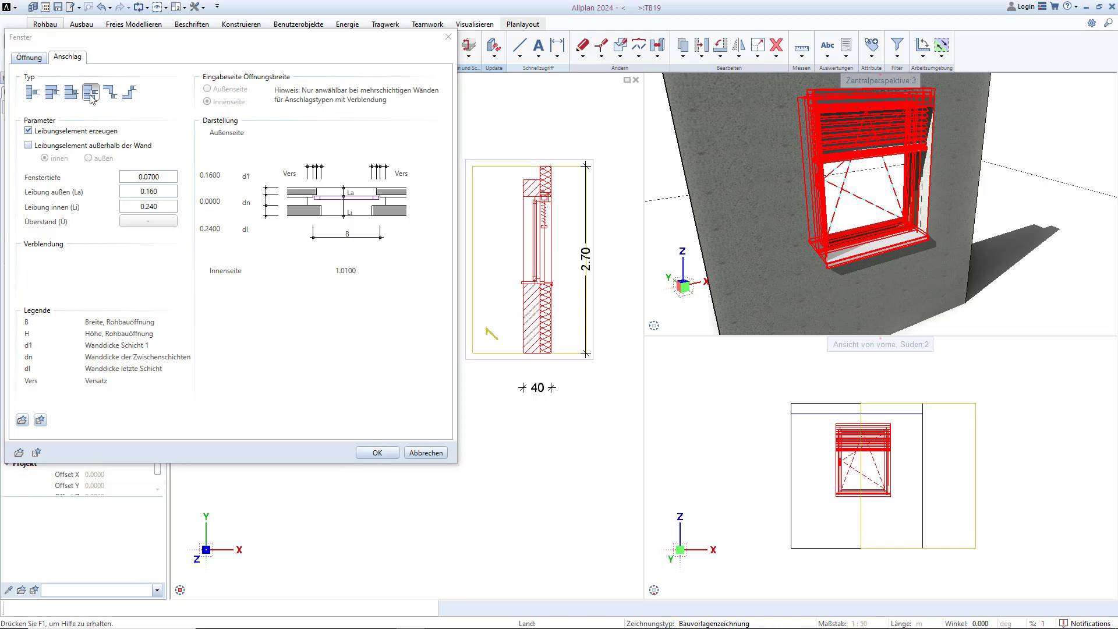
{"action": "left_click_drag", "start_coordinate": [114, 44], "coordinate": [192, 91]}
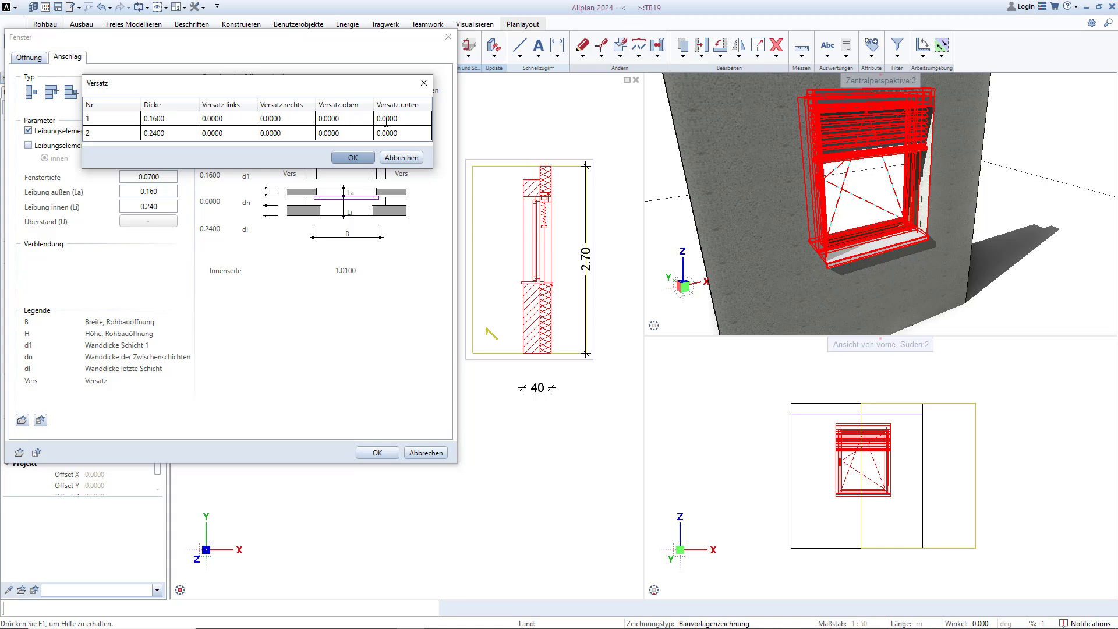
Enter a Versatz oben of 0.06 for rebate layer 1 and confirm the table
{"action": "left_click", "coordinate": [359, 121]}
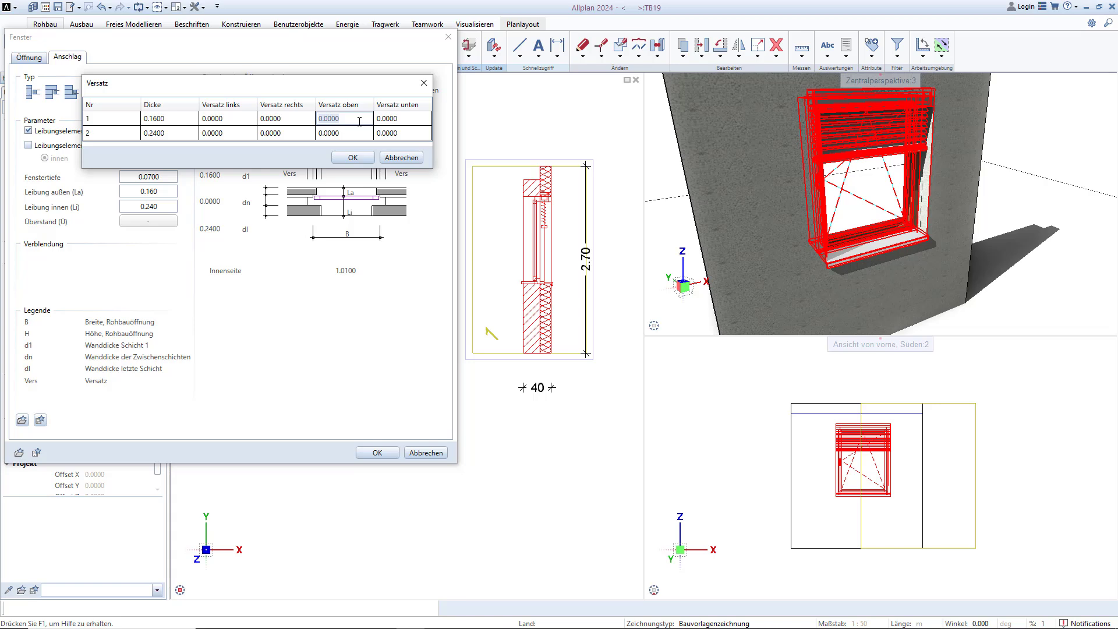
{"action": "type", "text": "-0"}
{"action": "key", "text": "Return"}
{"action": "left_click", "coordinate": [349, 131]}
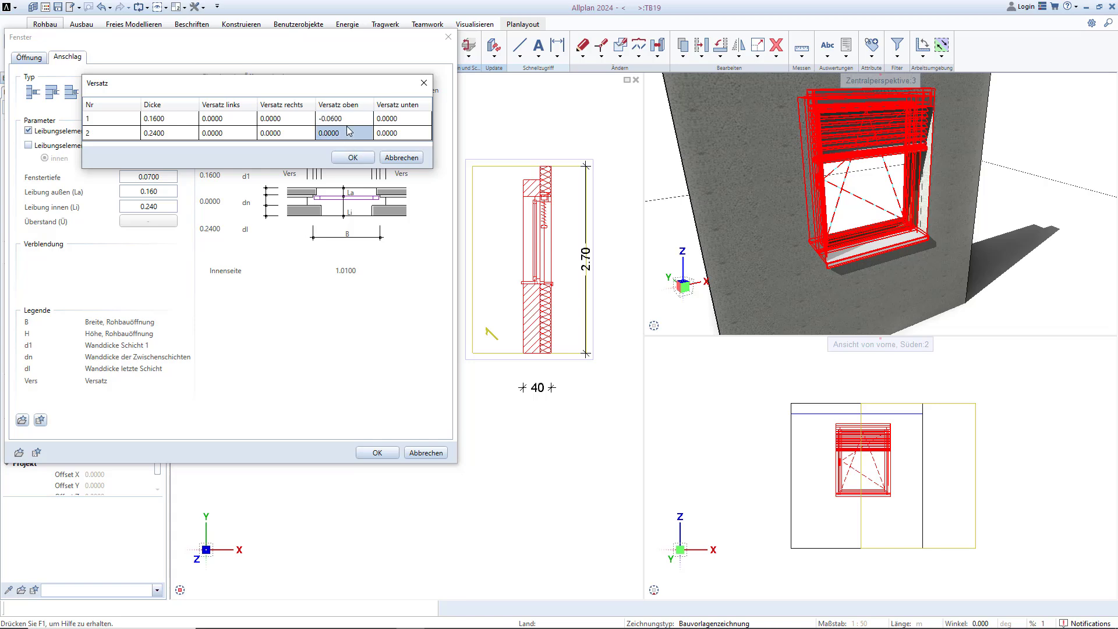
{"action": "left_click", "coordinate": [347, 120]}
{"action": "type", "text": "-"}
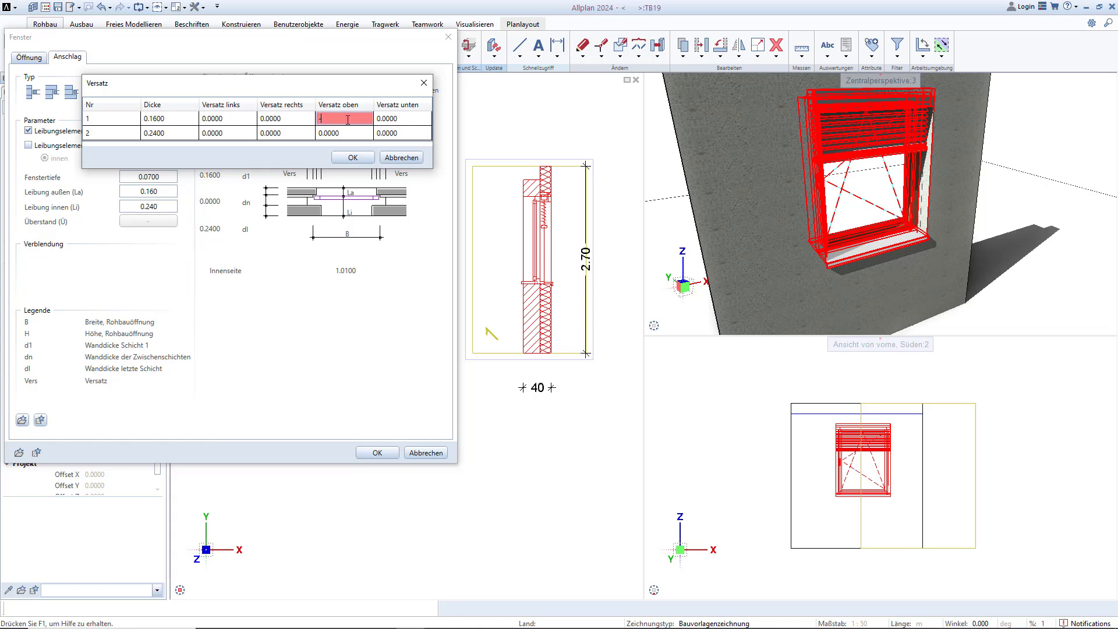
{"action": "key", "text": "BackSpace"}
{"action": "type", "text": "6"}
{"action": "key", "text": "Return"}
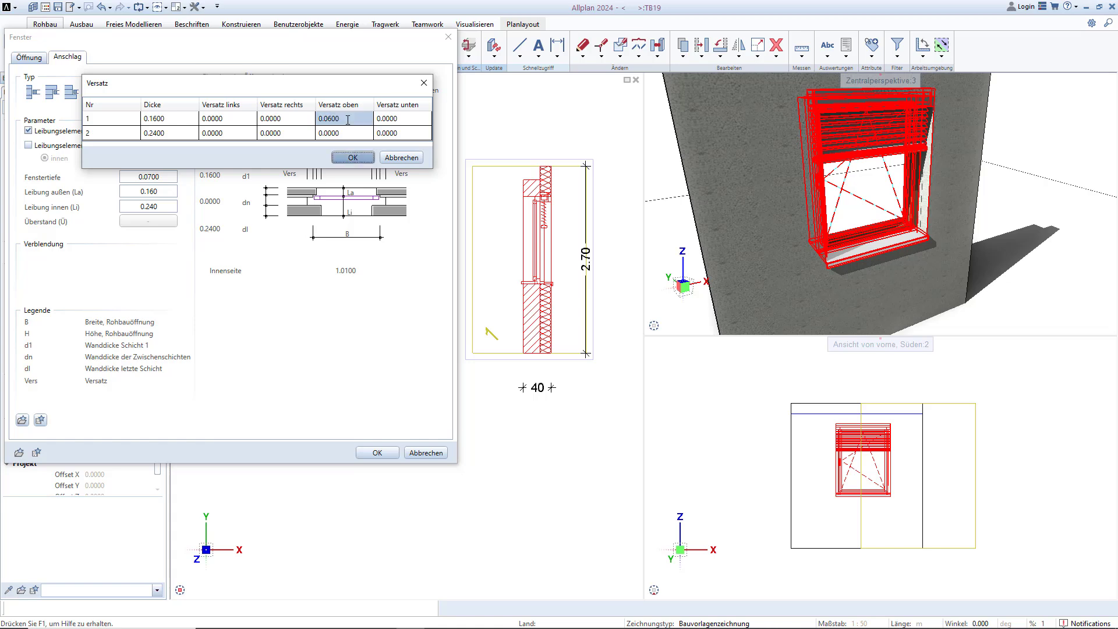
{"action": "left_click", "coordinate": [351, 156]}
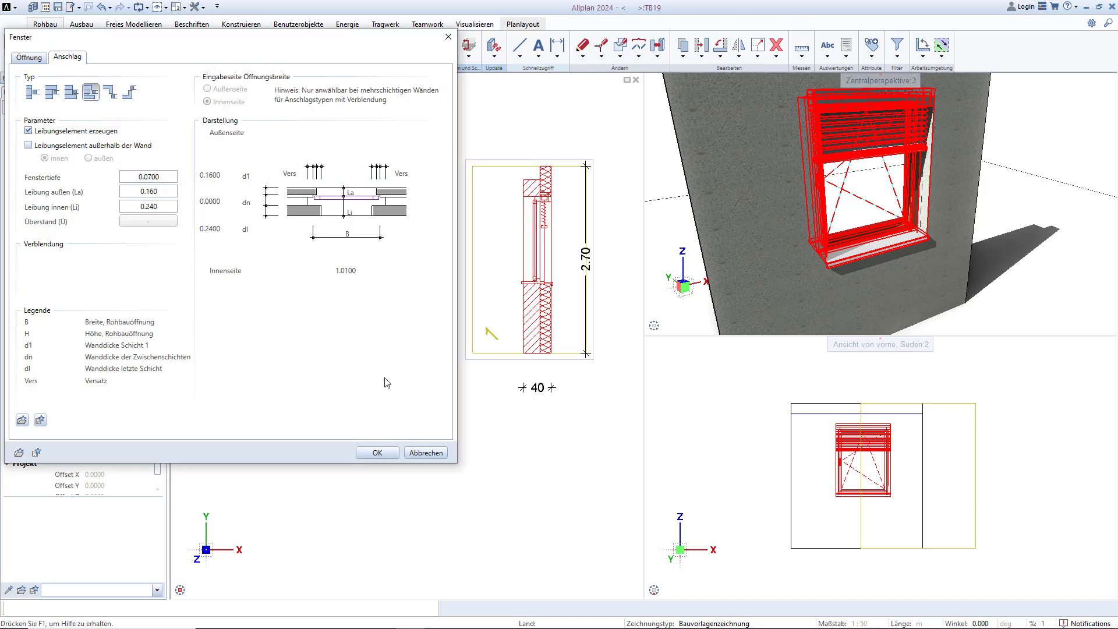
Apply the rebate change to the window opening and zoom into the section
{"action": "left_click", "coordinate": [373, 454]}
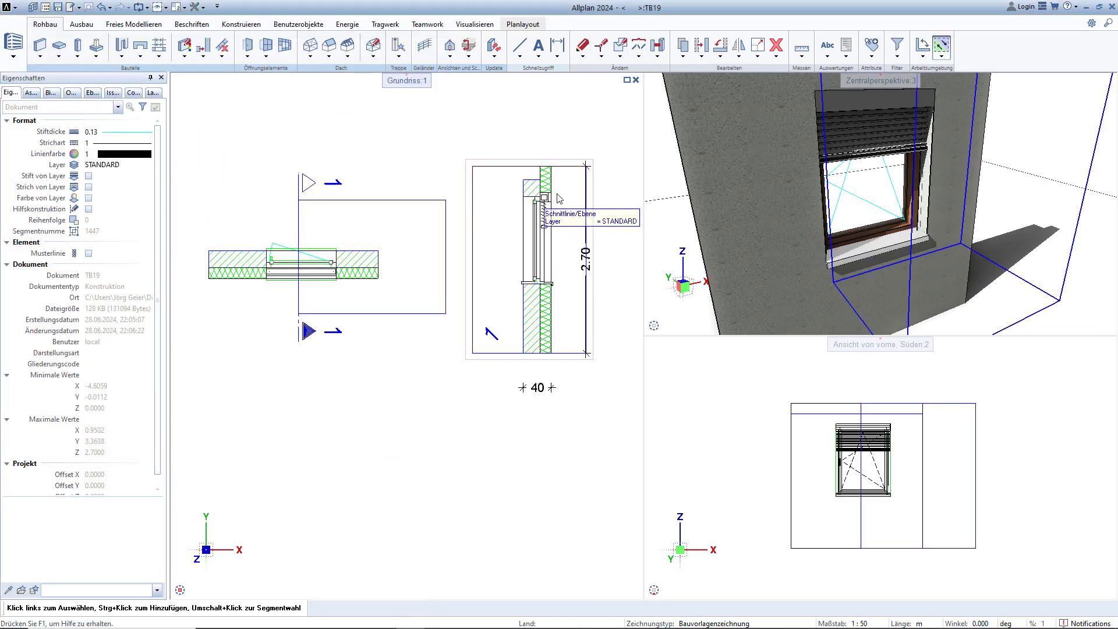
{"action": "scroll", "coordinate": [544, 198], "scroll_direction": "up", "scroll_amount": 3}
{"action": "scroll", "coordinate": [543, 198], "scroll_direction": "up", "scroll_amount": 2}
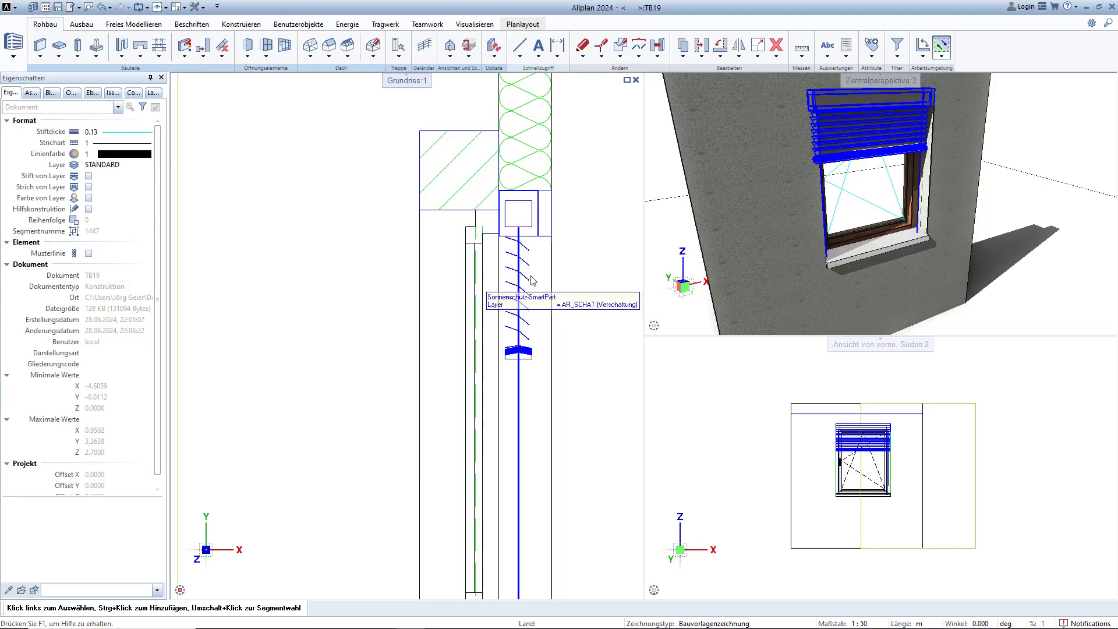
{"action": "scroll", "coordinate": [505, 245], "scroll_direction": "up", "scroll_amount": 2}
{"action": "scroll", "coordinate": [505, 244], "scroll_direction": "up", "scroll_amount": 2}
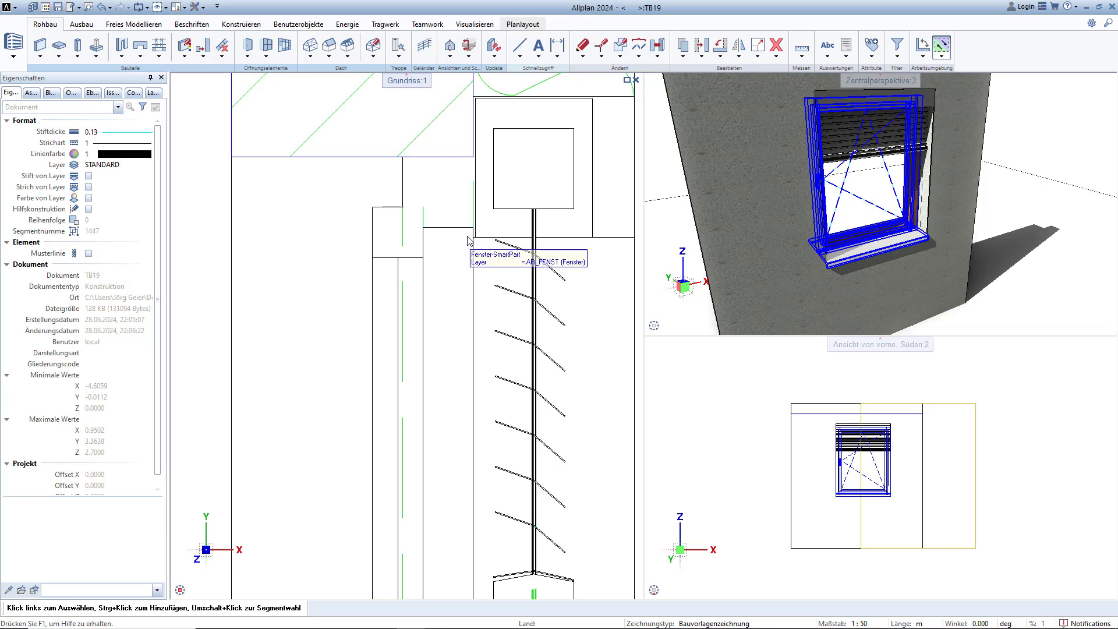
Measure the remaining gap at the blind box with Messen, reading 0.01 m
{"action": "left_click", "coordinate": [802, 46]}
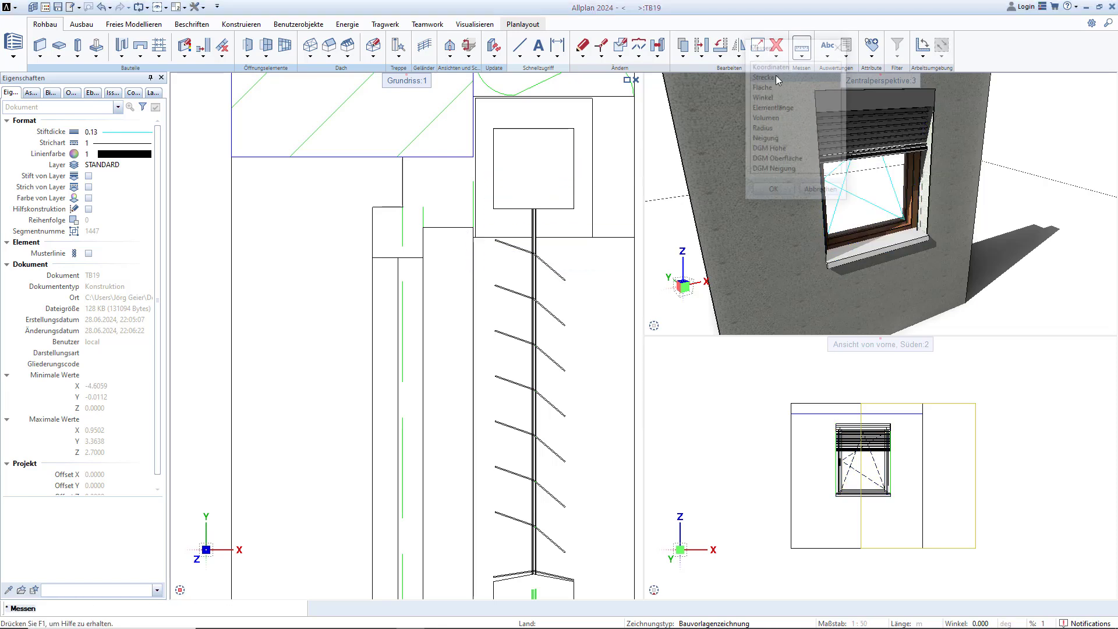
{"action": "left_click", "coordinate": [473, 237]}
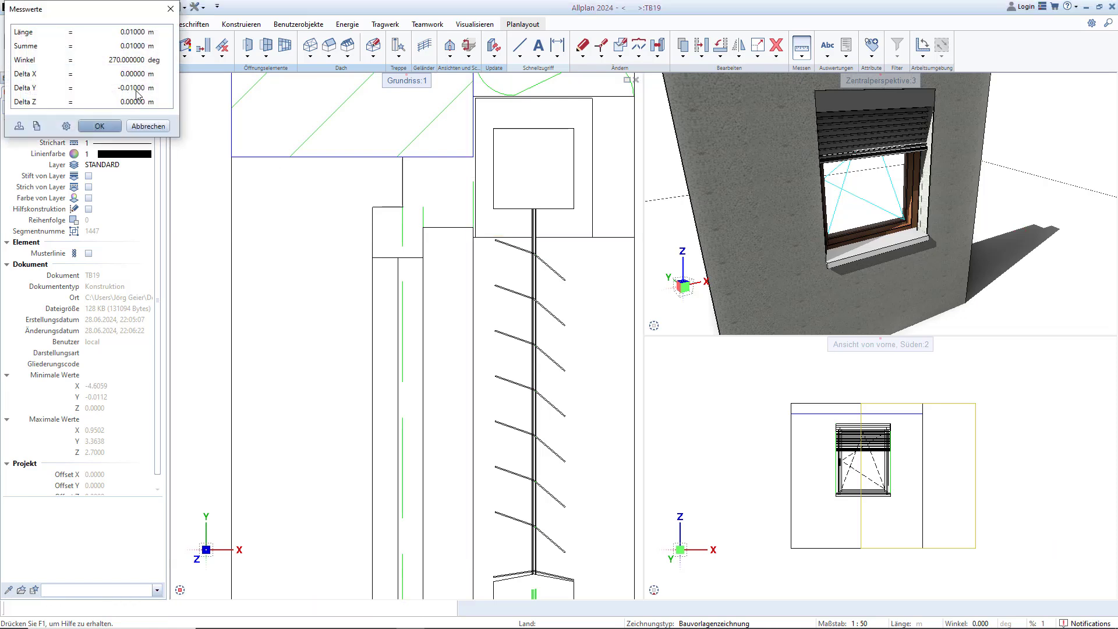
{"action": "left_click", "coordinate": [148, 126]}
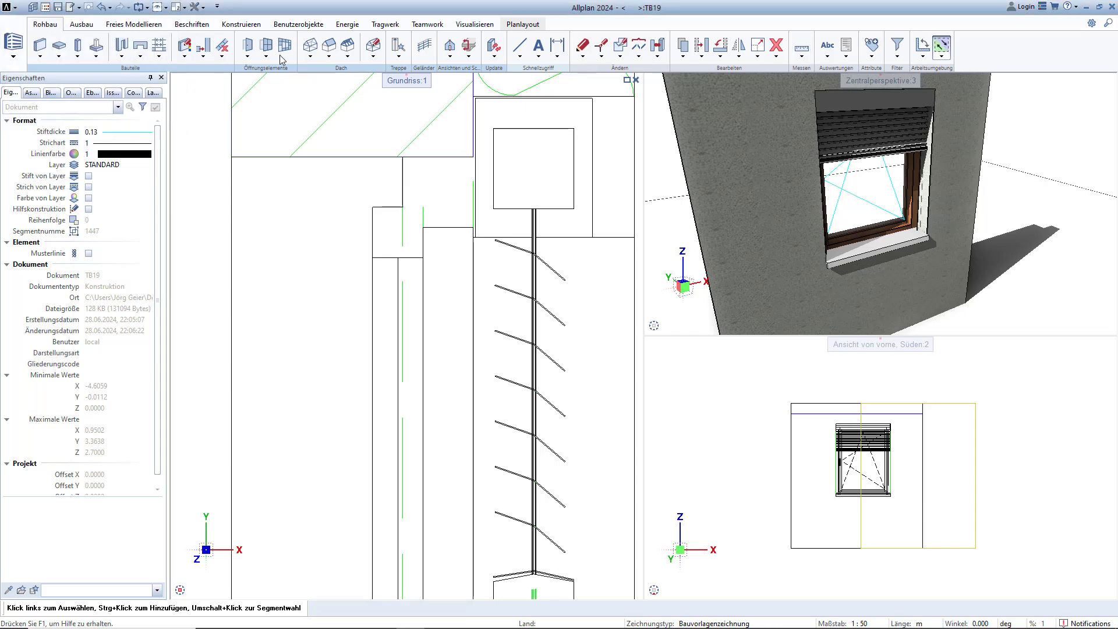
Change the window SmartPart's Rahmen Breite oben from 0.07 to 0.09
{"action": "double_click", "coordinate": [404, 198]}
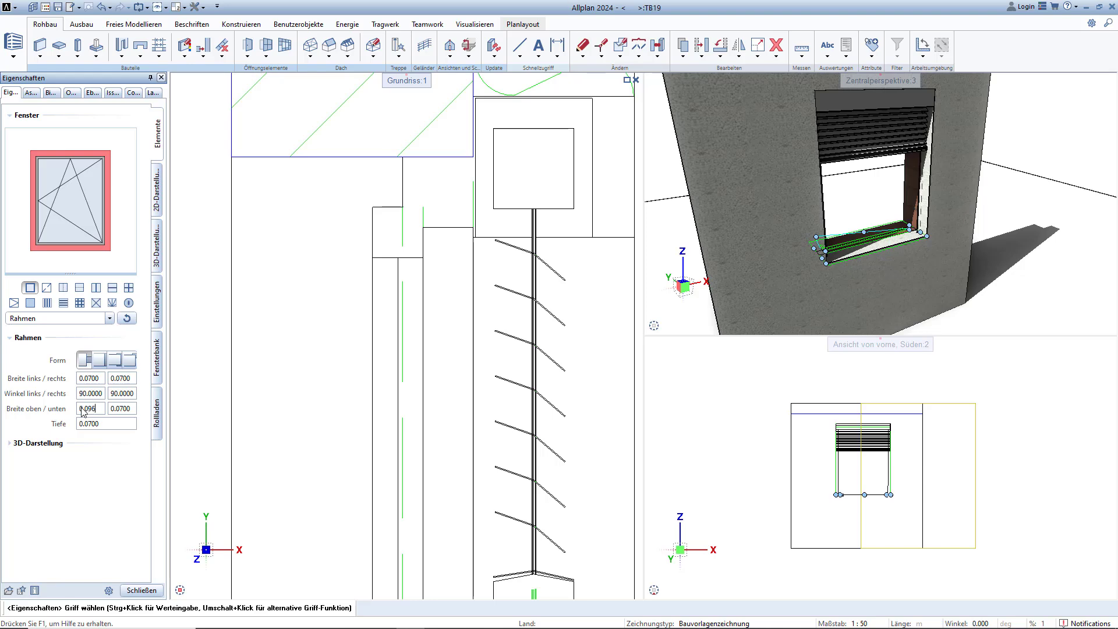
{"action": "type", "text": "0.09"}
{"action": "key", "text": "Return"}
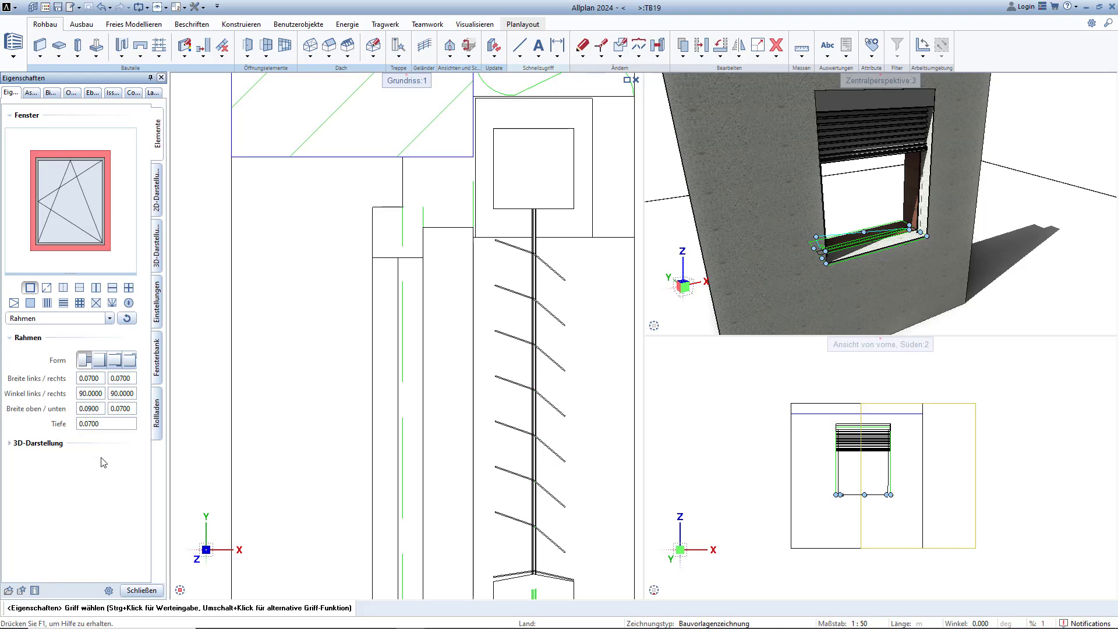
{"action": "left_click", "coordinate": [138, 590]}
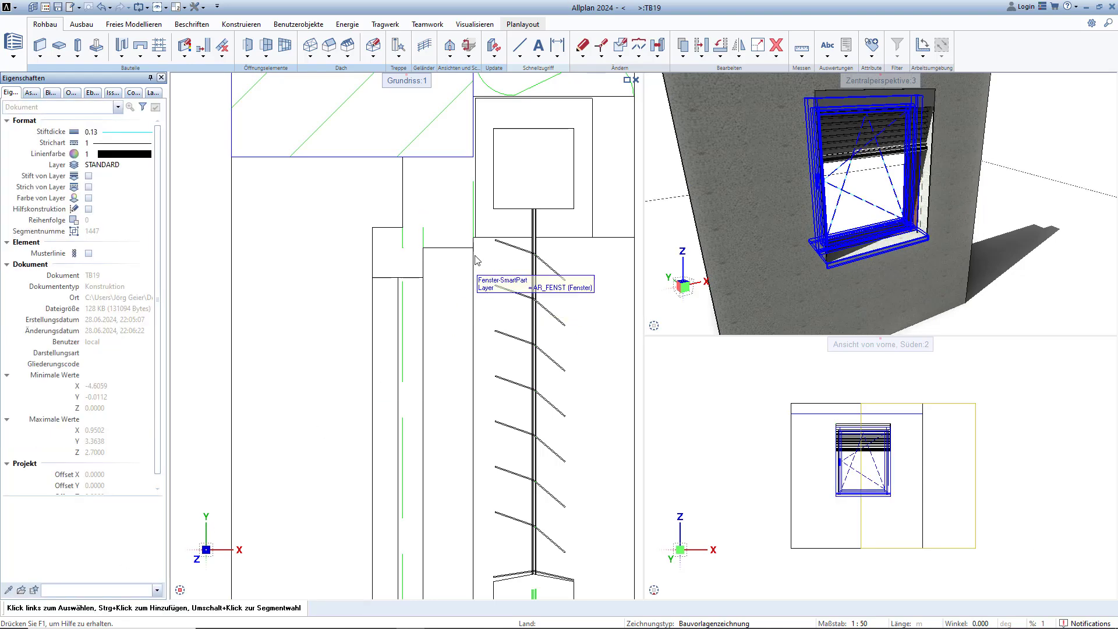
{"action": "scroll", "coordinate": [664, 219], "scroll_direction": "down", "scroll_amount": 2}
{"action": "scroll", "coordinate": [624, 212], "scroll_direction": "down", "scroll_amount": 2}
{"action": "scroll", "coordinate": [407, 213], "scroll_direction": "down", "scroll_amount": 2}
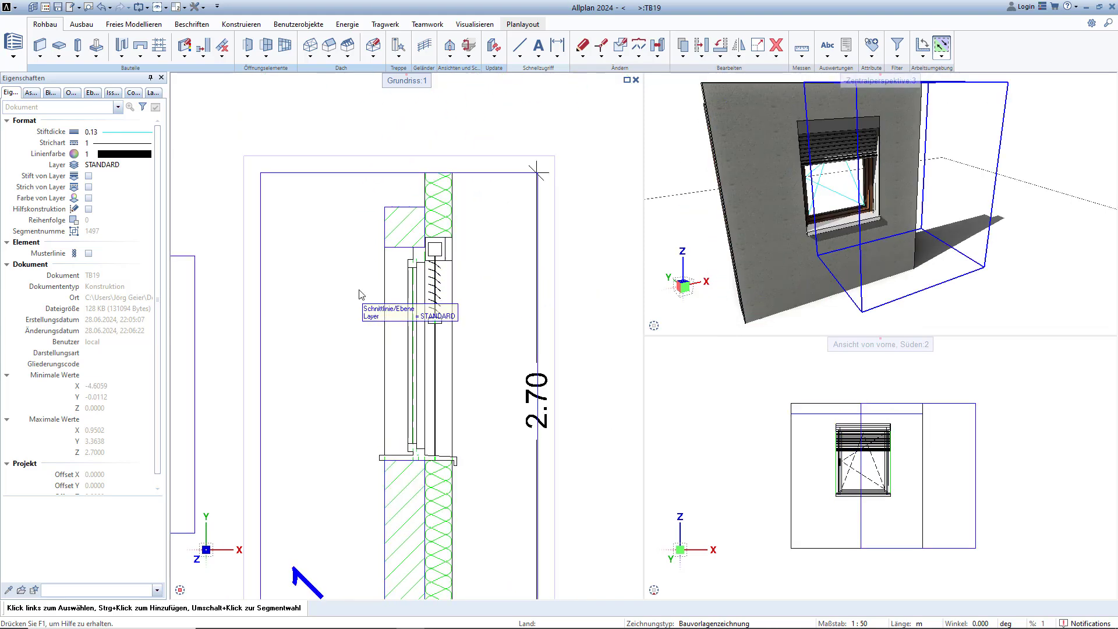
{"action": "scroll", "coordinate": [400, 233], "scroll_direction": "down", "scroll_amount": 2}
{"action": "scroll", "coordinate": [449, 296], "scroll_direction": "up", "scroll_amount": 1}
{"action": "scroll", "coordinate": [469, 319], "scroll_direction": "up", "scroll_amount": 2}
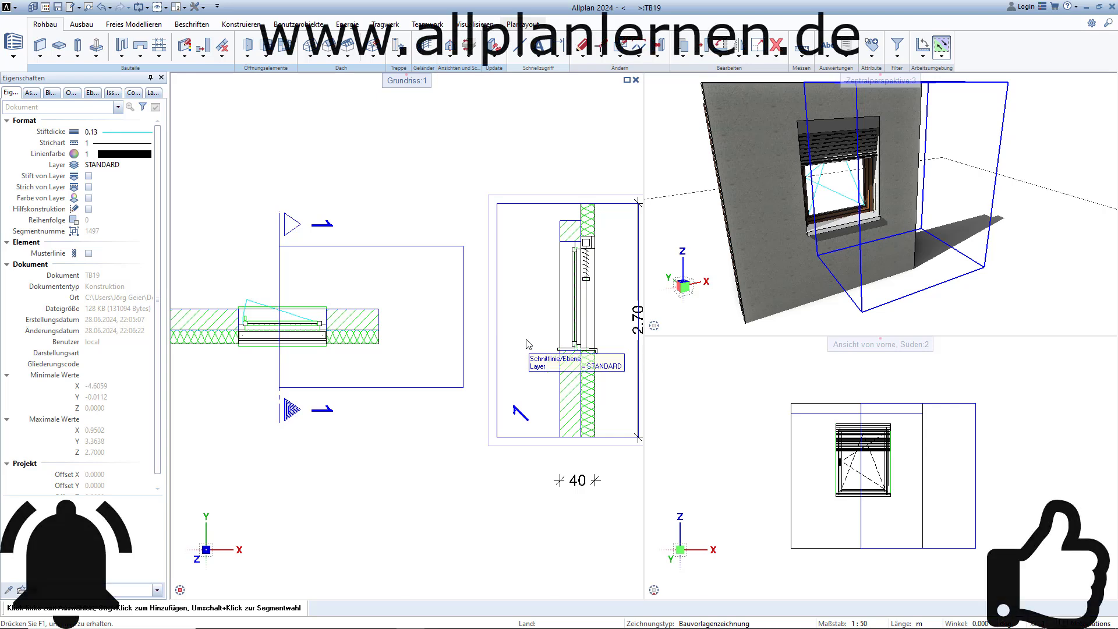
{"action": "middle_click_drag", "start_coordinate": [542, 344], "coordinate": [571, 338]}
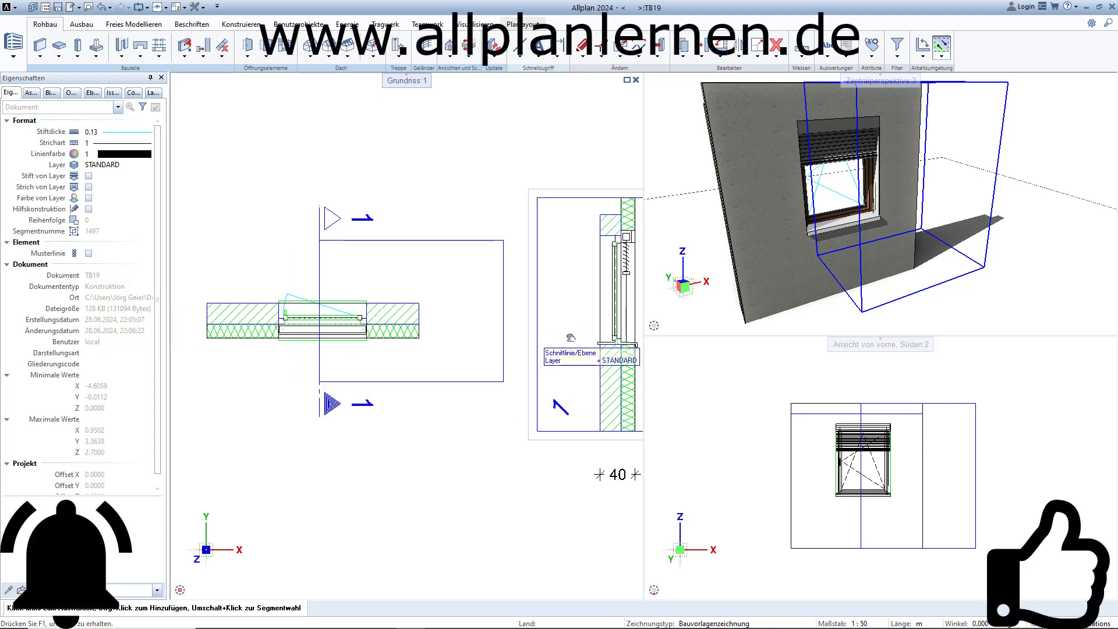